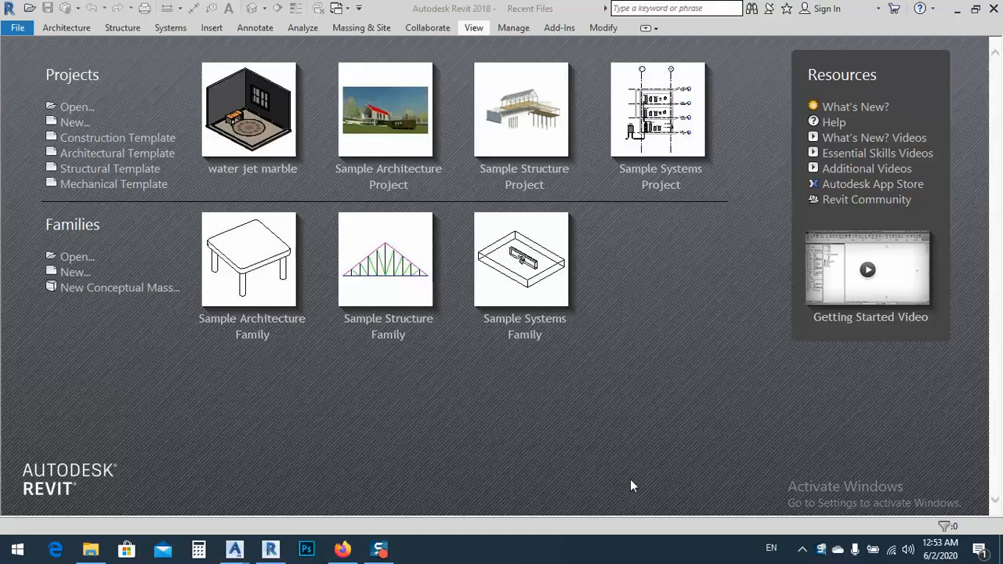
Create a new project from the Architectural Template, landing on the empty Level 1 plan
left_click(70, 122)
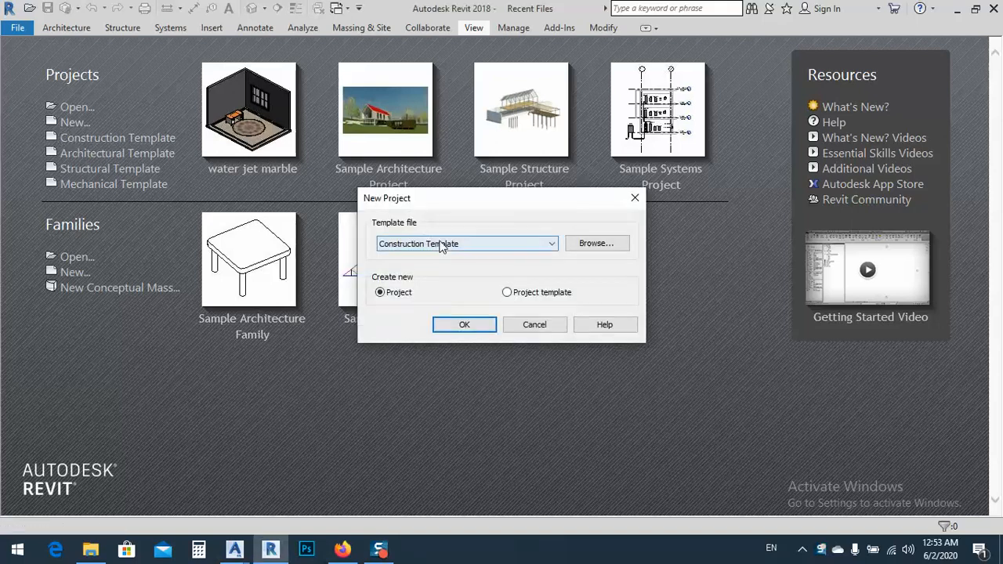
left_click(467, 244)
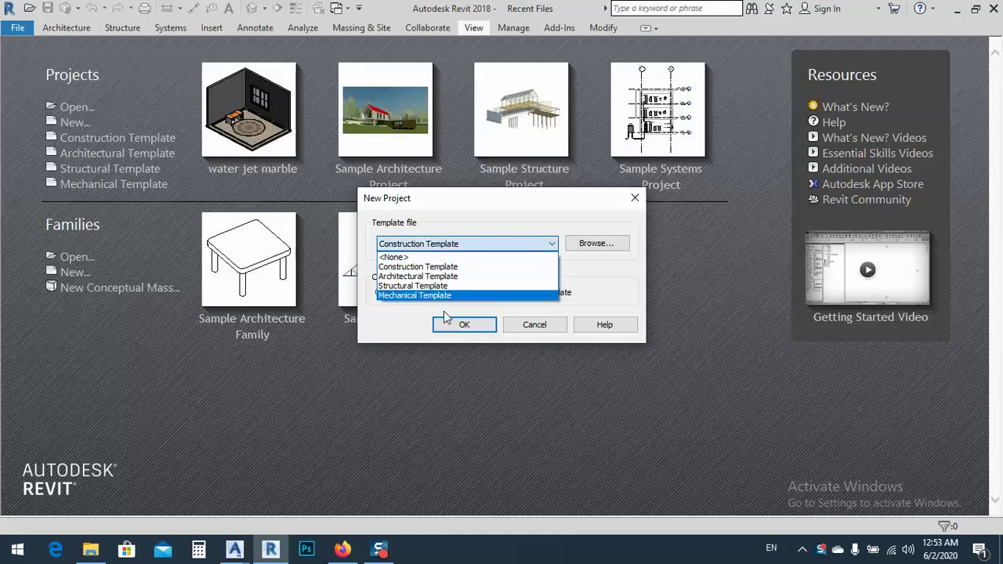
left_click(404, 277)
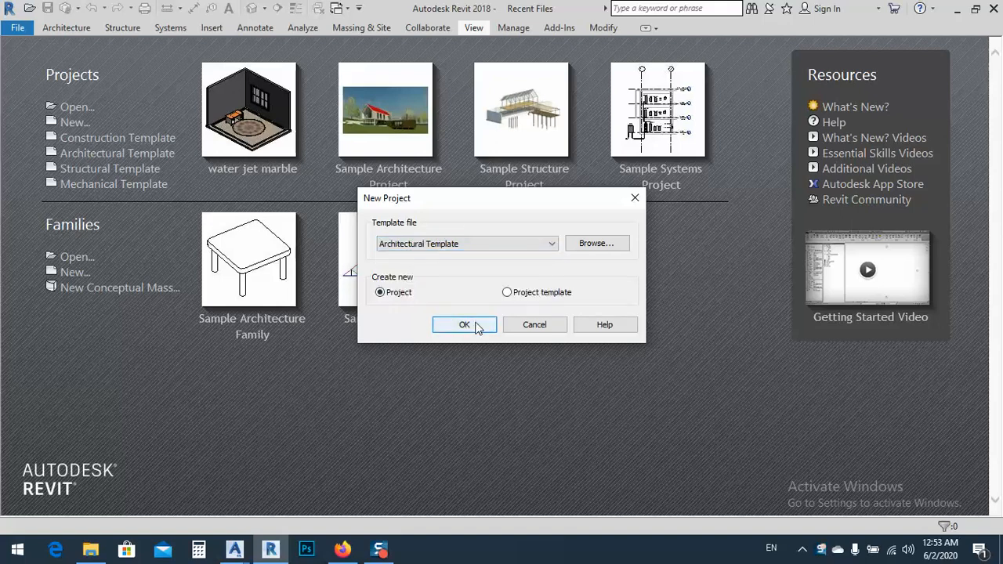
left_click(476, 326)
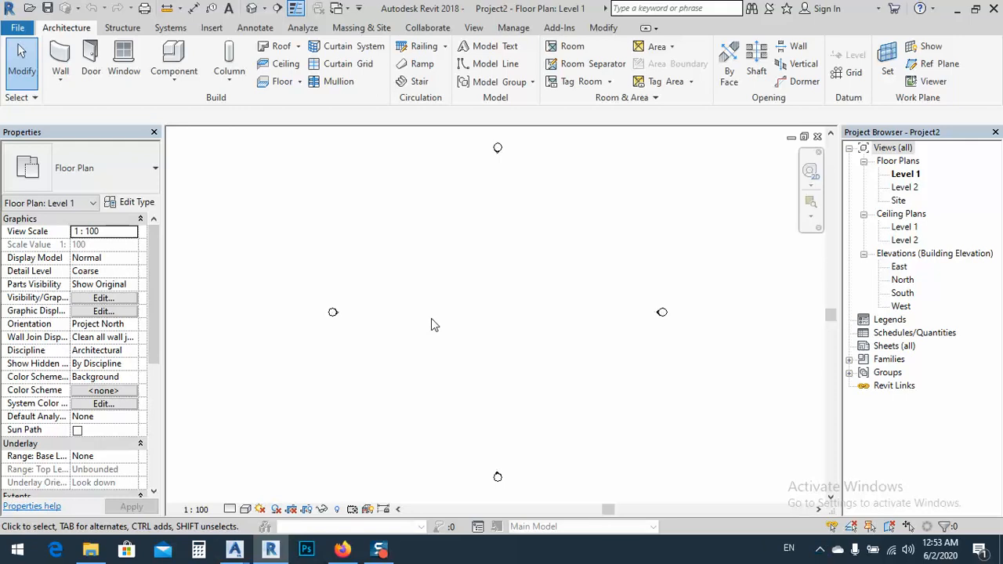
left_click(172, 84)
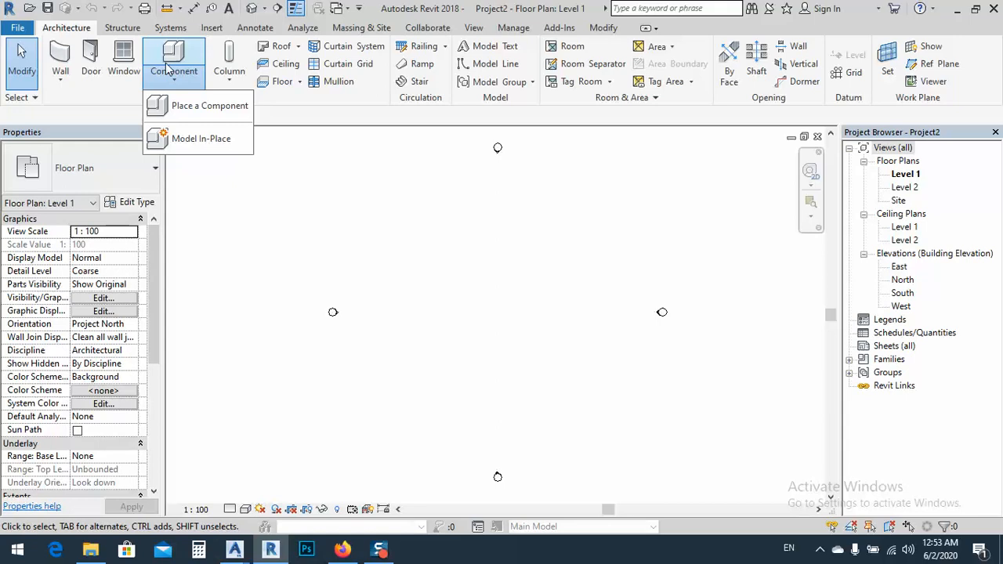
Start Model In-Place with the Generic Models category, accepting the name Generic Models 1
left_click(205, 141)
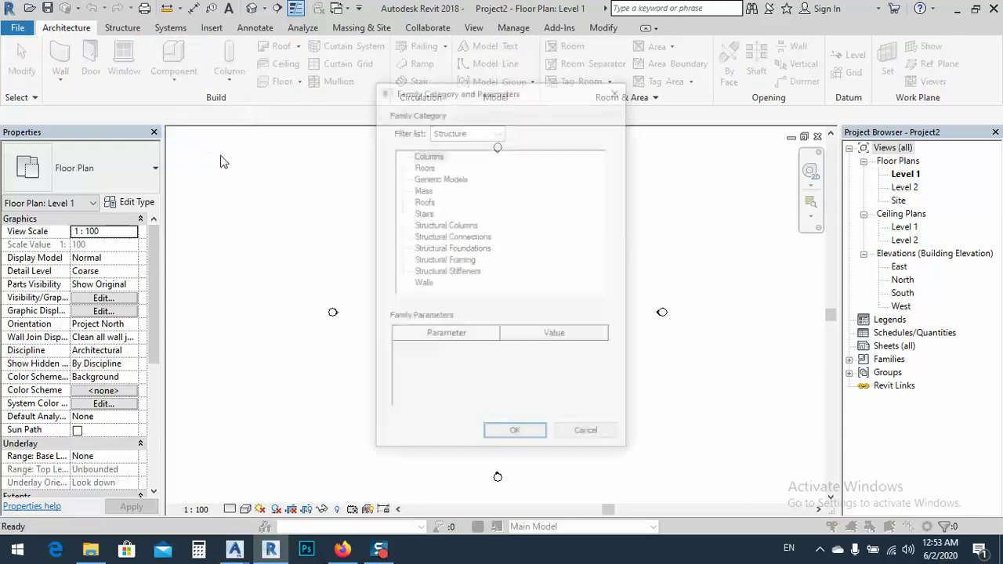
left_click(428, 178)
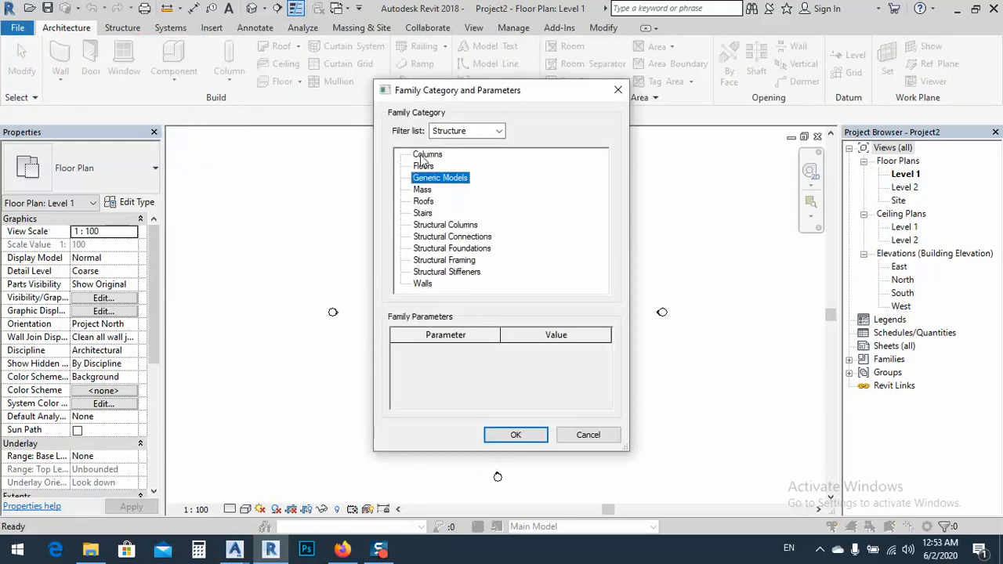
left_click(516, 435)
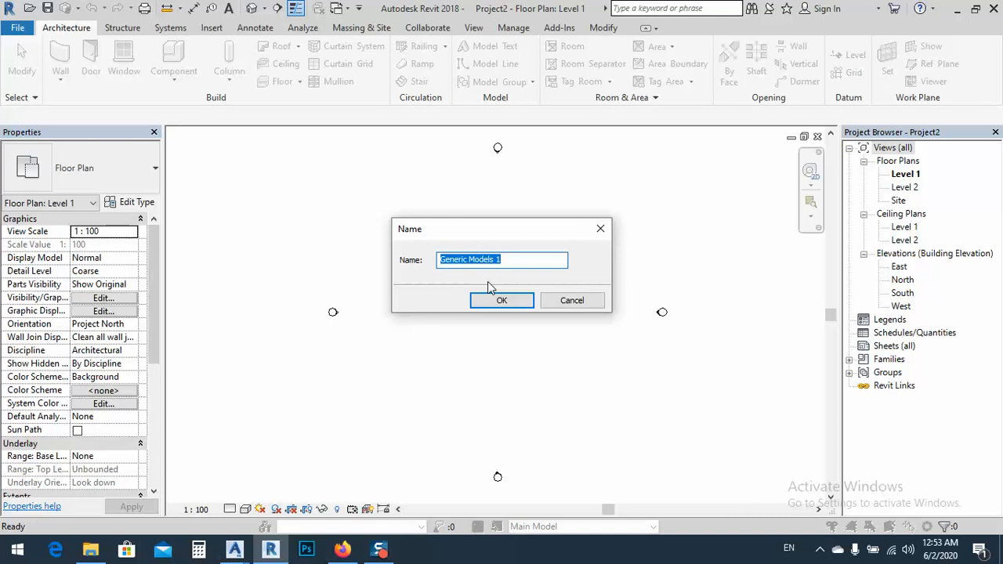
left_click(502, 301)
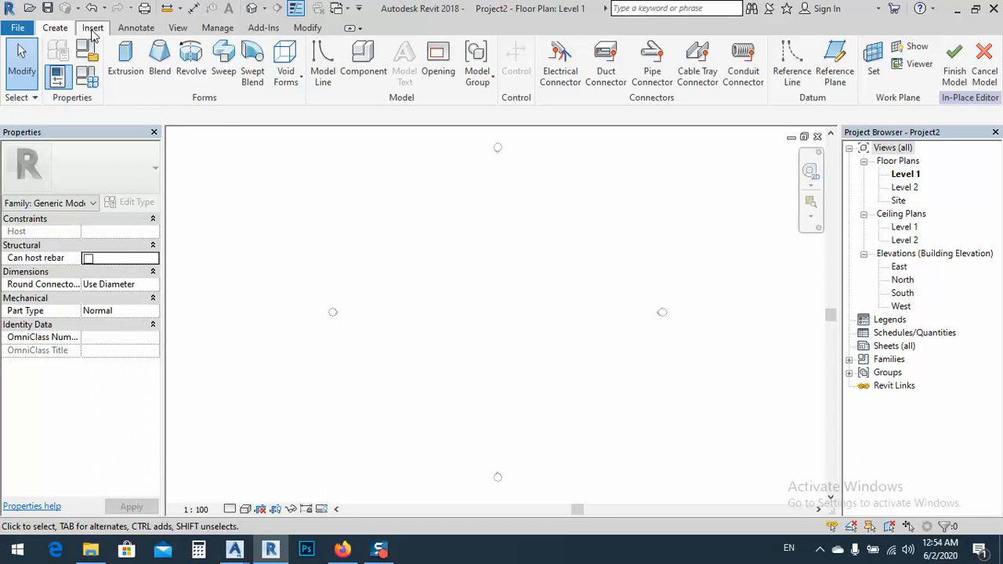
left_click(92, 28)
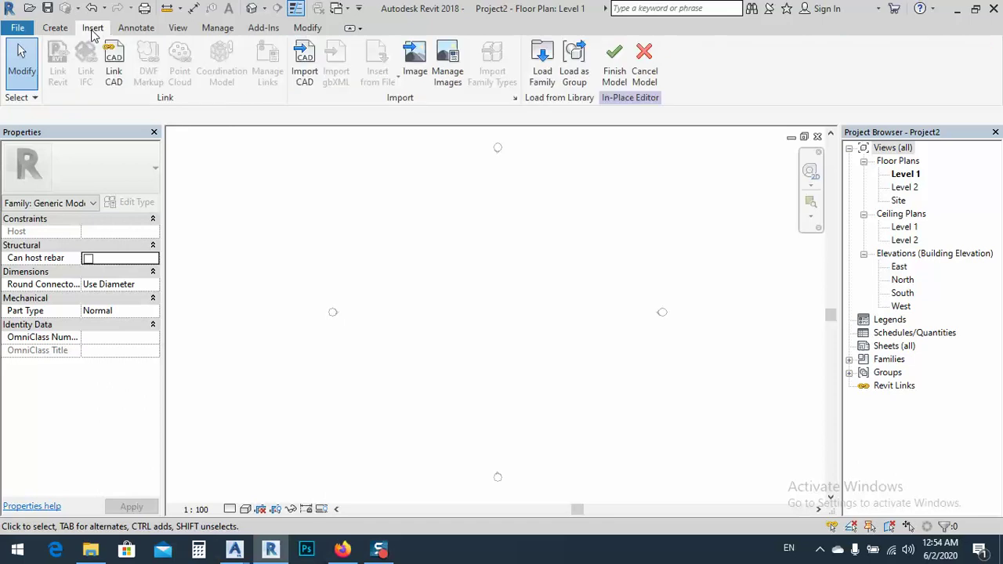
Import AR0005B.DXF from the Tuscan folder into the model and finish the in-place model
left_click(305, 63)
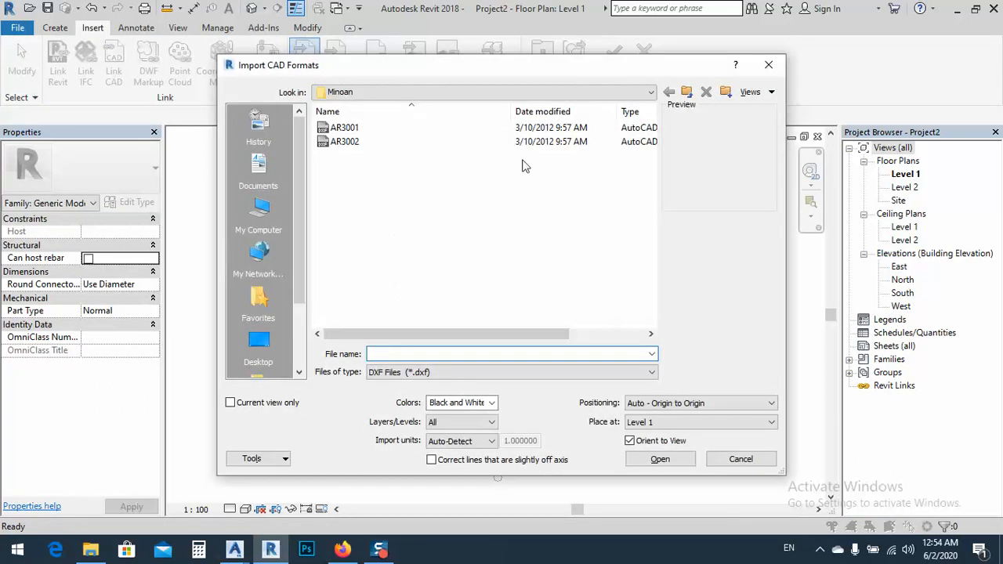
left_click(669, 91)
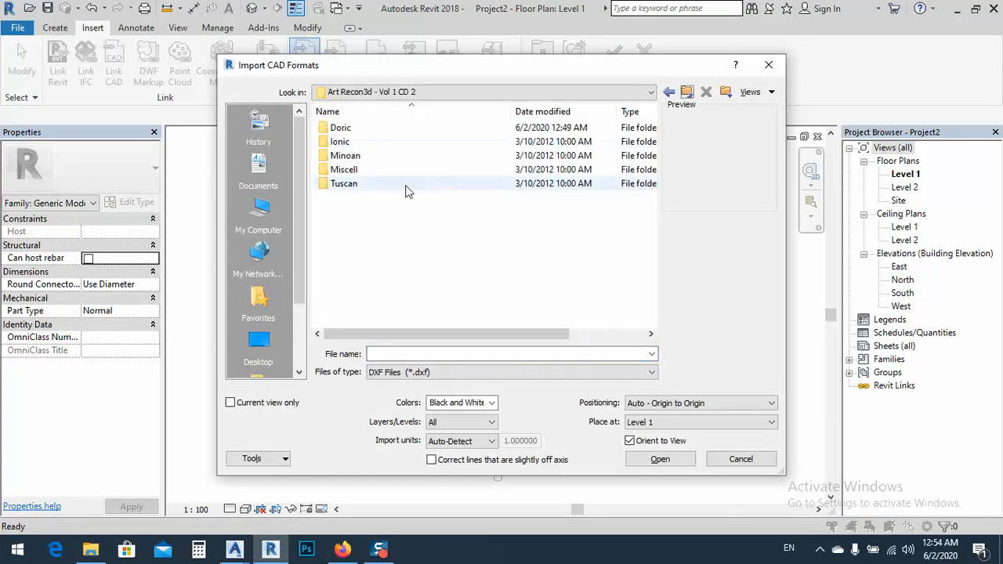
double_click(376, 184)
left_click(346, 170)
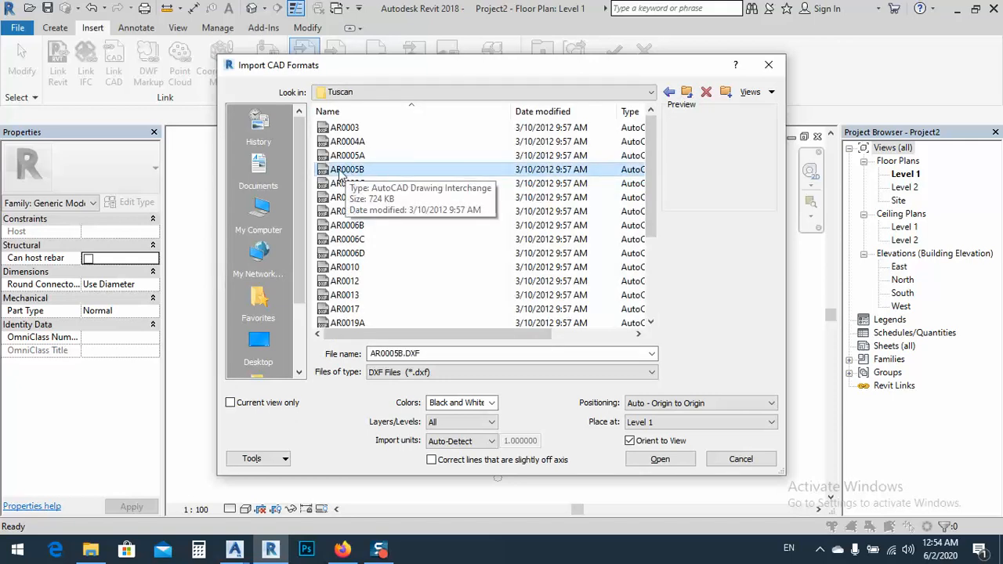
double_click(346, 170)
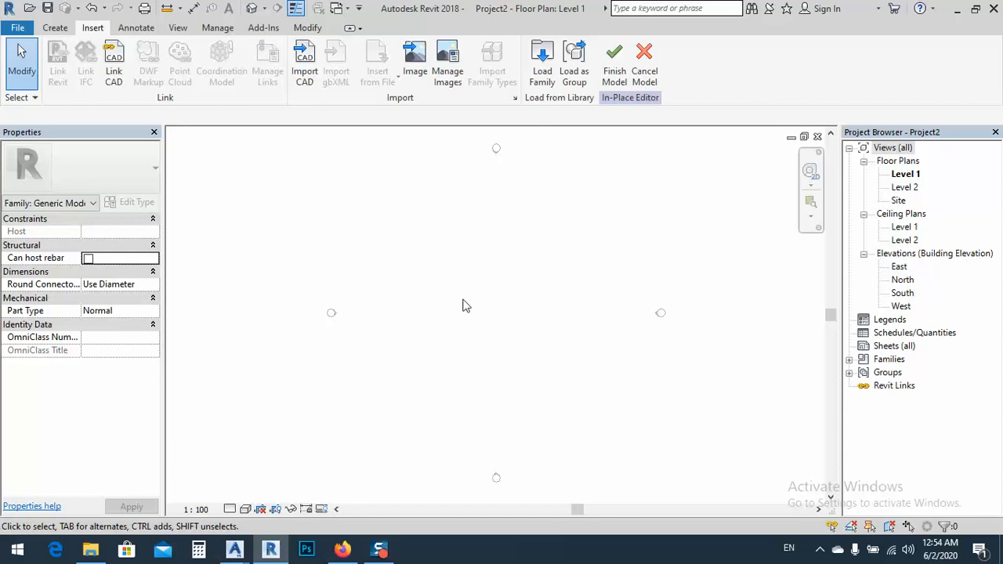
left_click(614, 62)
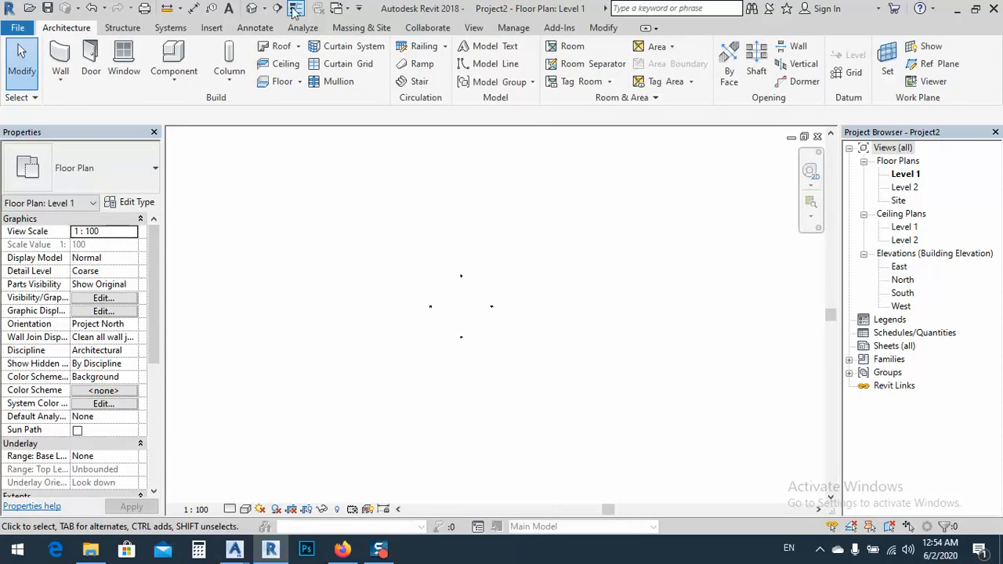
Show the model in the default 3D view and reopen it for in-place editing
left_click(252, 8)
scroll(496, 236, "up", 3)
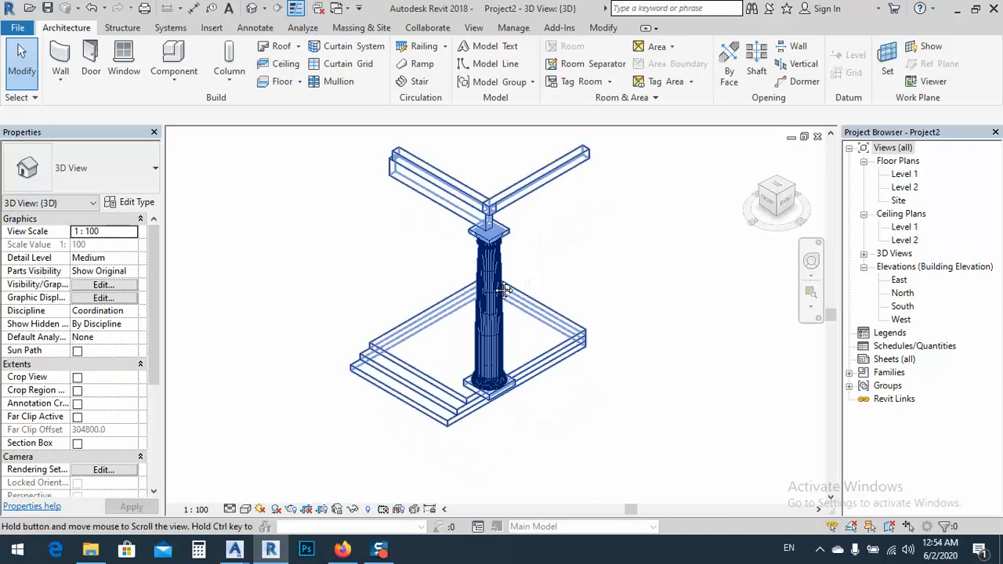
left_click(496, 235)
scroll(584, 282, "up", 2)
scroll(584, 282, "down", 2)
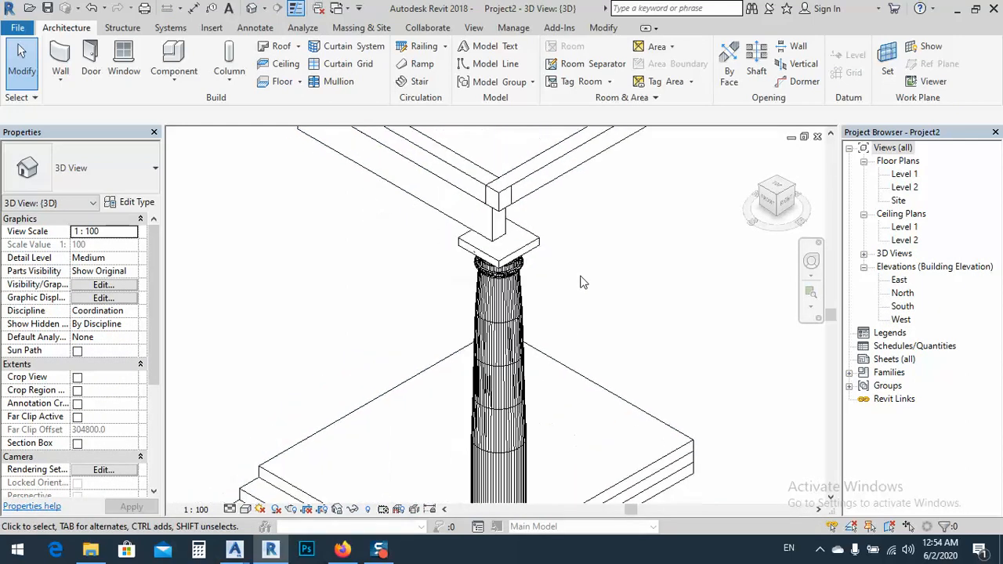
mouse_move(584, 282)
middle_mouse_down()
mouse_move(607, 352)
mouse_move(578, 306)
middle_mouse_up()
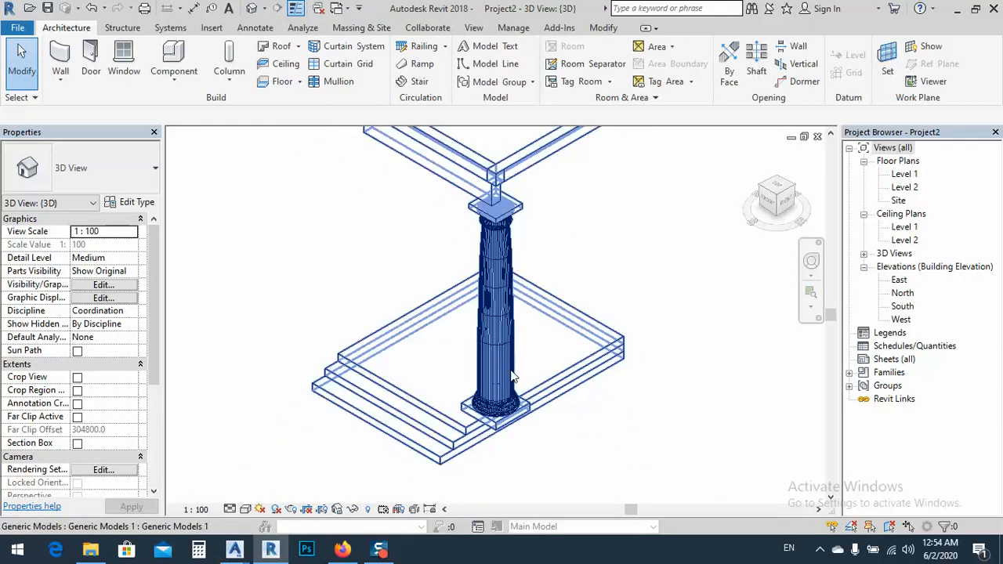
left_click(484, 326)
left_click(595, 71)
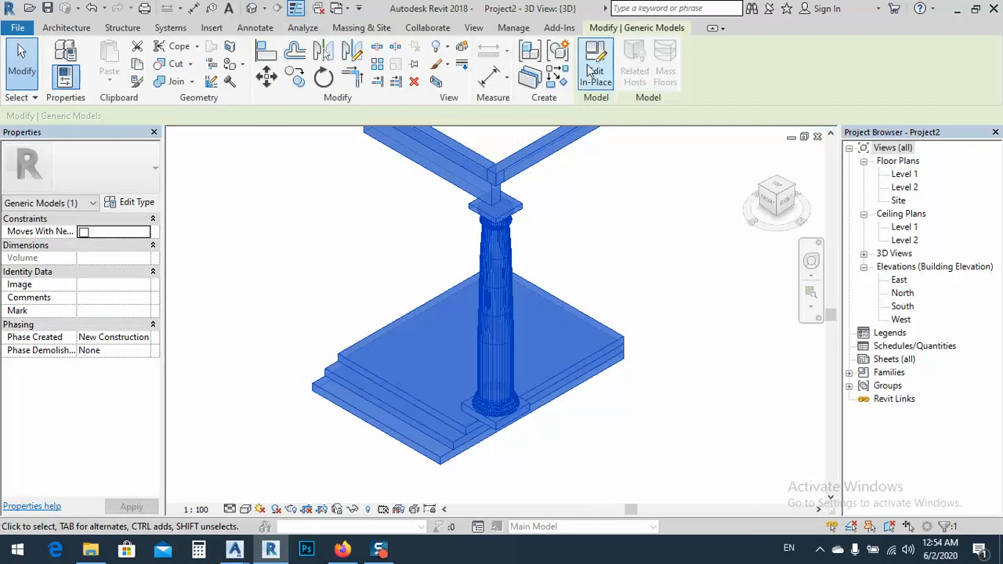
Unpin the imported AR0005B.DXF geometry and delete it, leaving the model empty
left_click(501, 237)
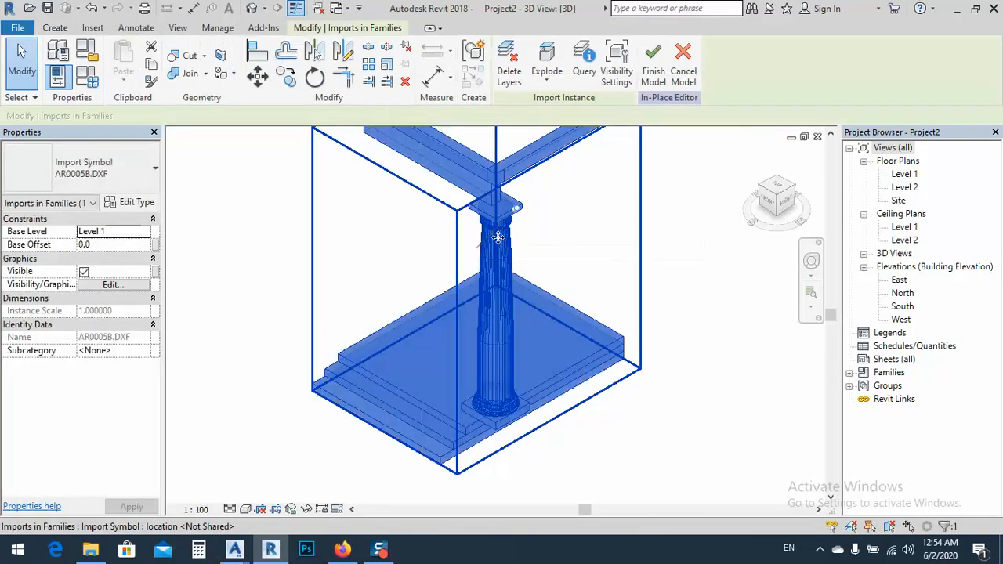
scroll(549, 228, "down", 1)
middle_click_drag(559, 275, 525, 266)
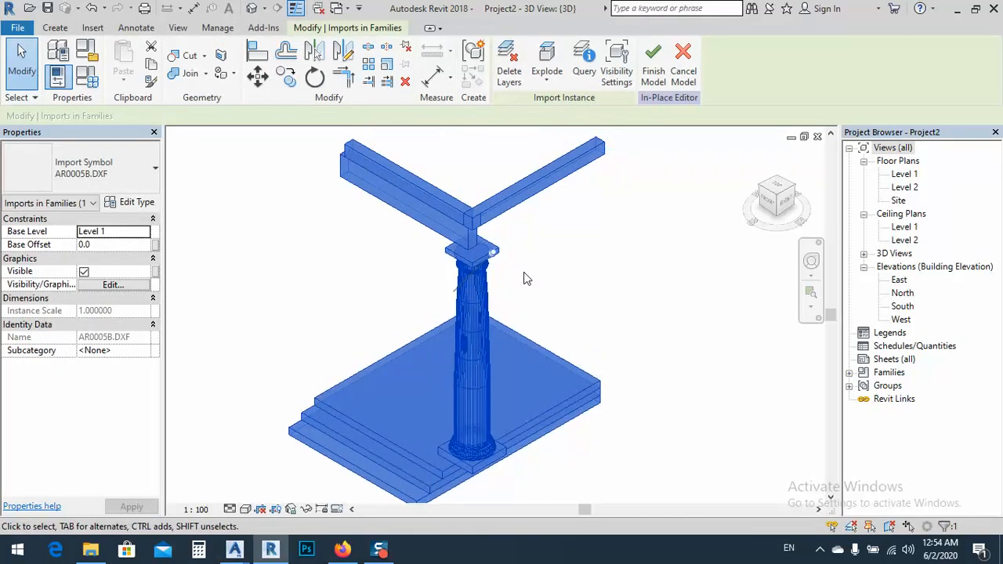
key("Delete")
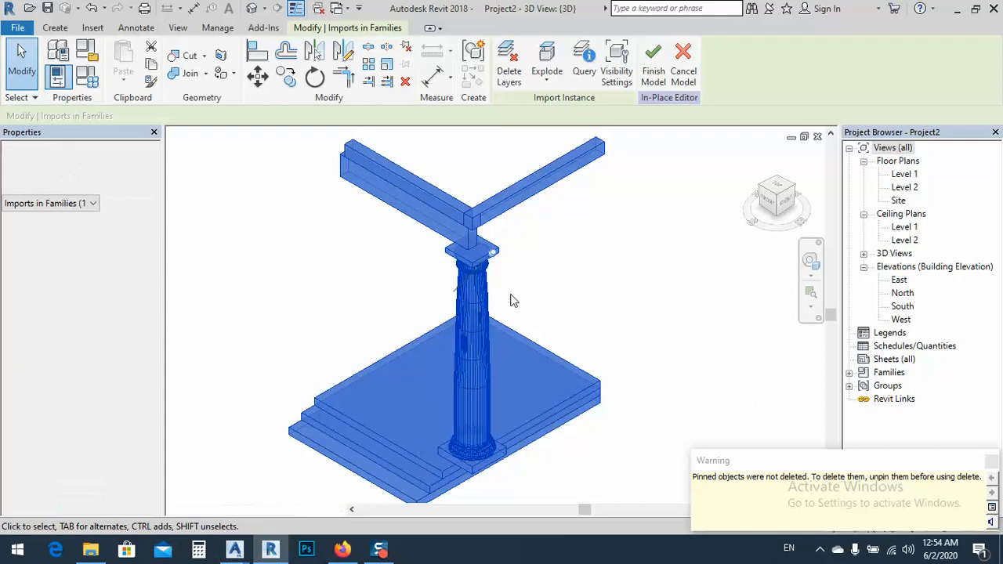
left_click(492, 255)
key("Delete")
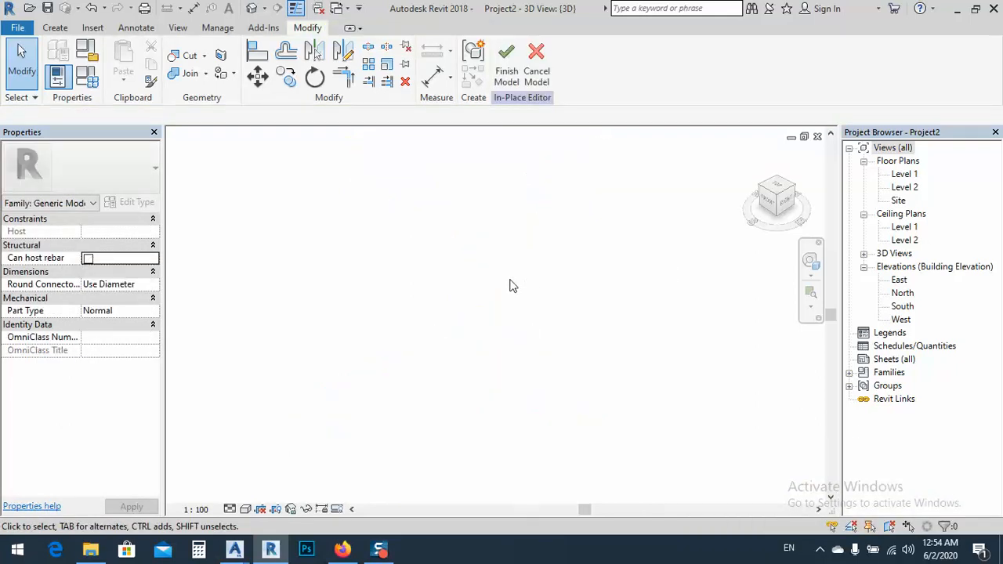
left_click(92, 27)
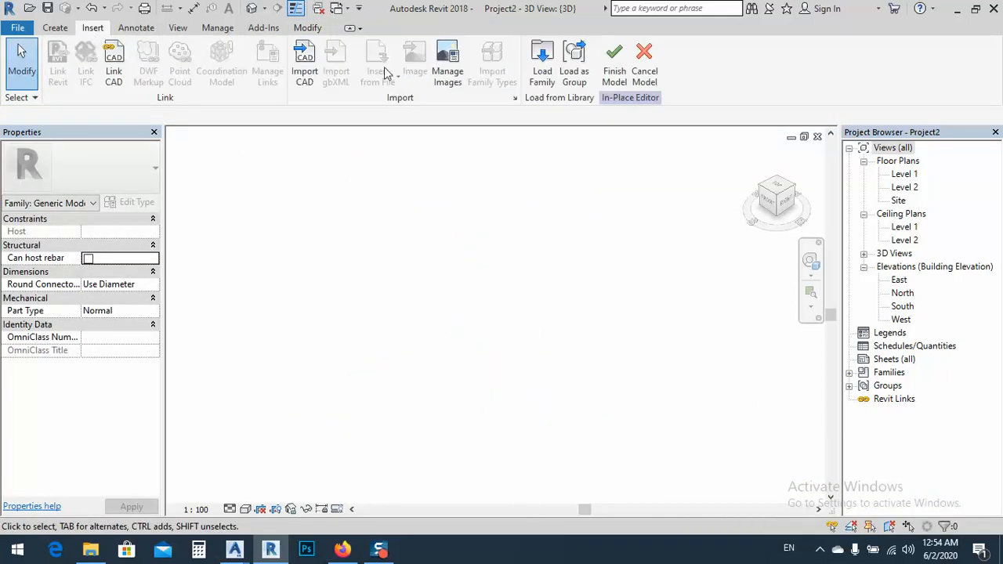
Import the colonnade drawing AR0005A.DXF into the in-place model
left_click(306, 59)
scroll(345, 183, "down", 3)
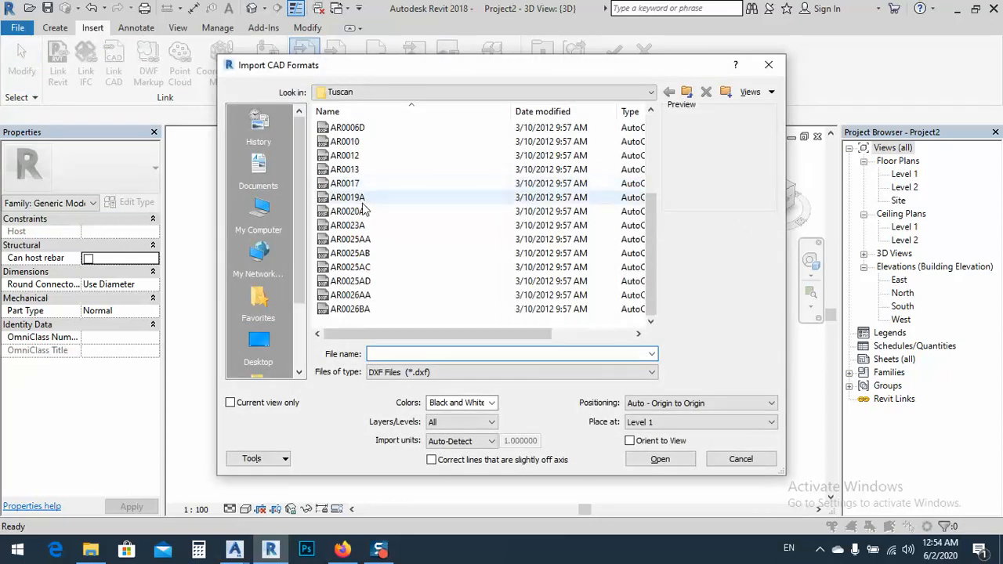
scroll(345, 183, "up", 3)
double_click(347, 155)
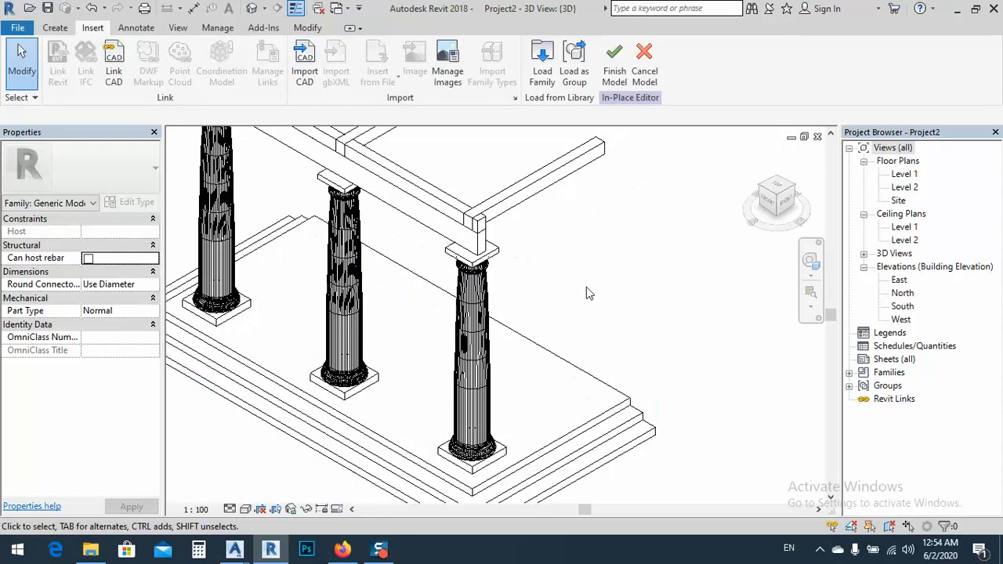
scroll(586, 287, "down", 2)
scroll(598, 295, "down", 2)
scroll(451, 239, "up", 2)
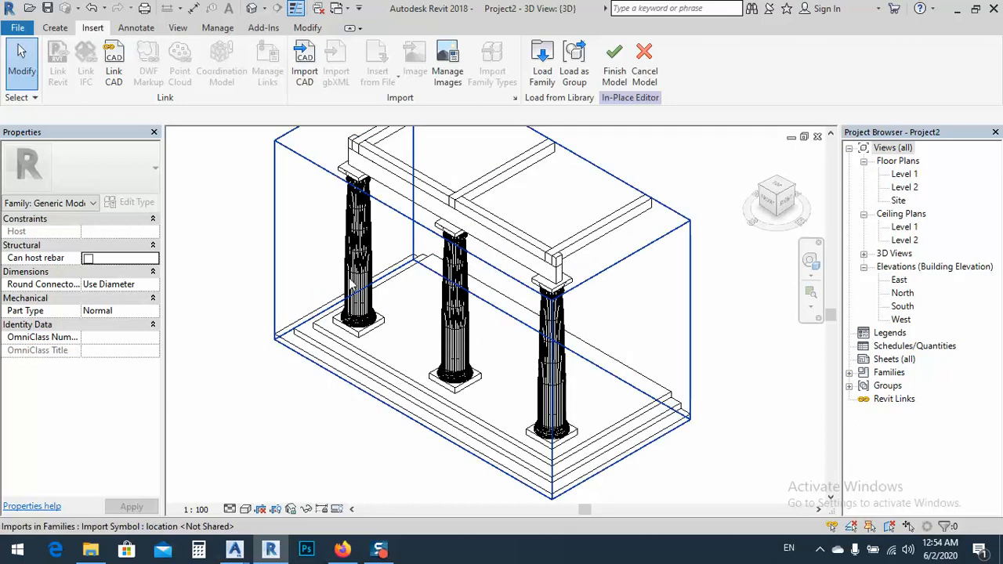
scroll(392, 196, "up", 3)
scroll(369, 169, "up", 2)
scroll(368, 169, "down", 2)
scroll(470, 219, "down", 3)
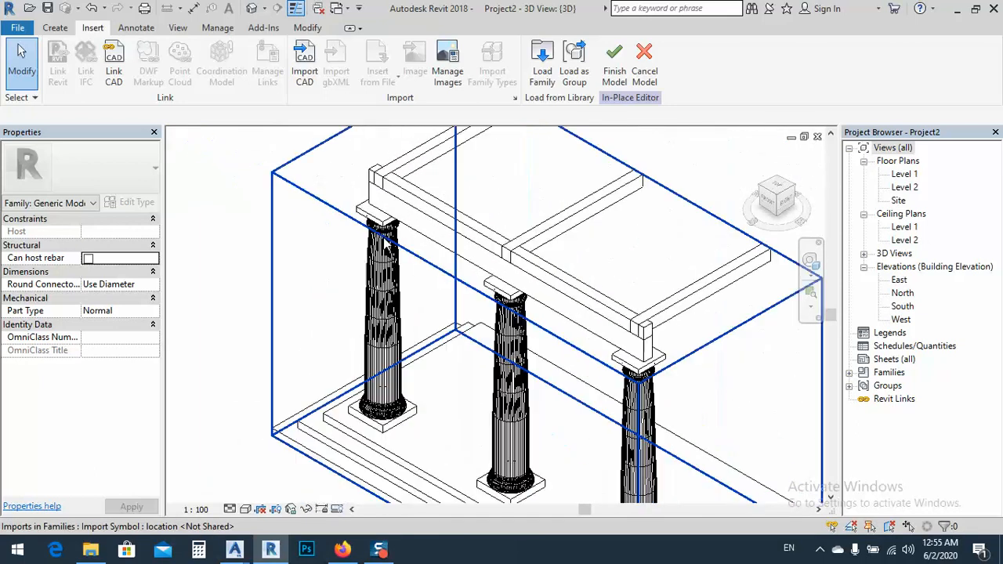
scroll(549, 235, "down", 2)
left_click(578, 233)
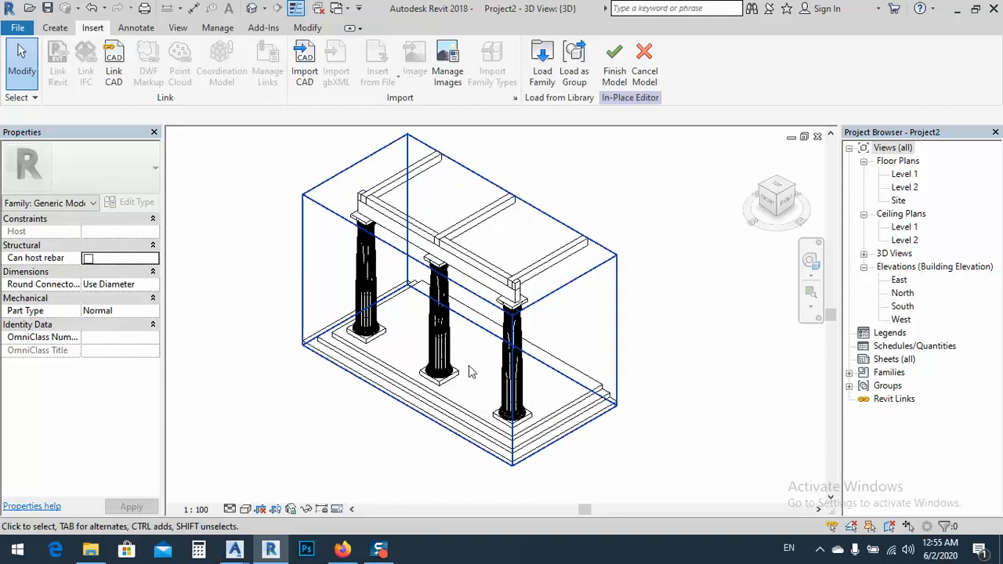
scroll(470, 369, "up", 1)
Display the colonnade at Fine detail with Shaded visual style and orbit to a lower frontal view
left_click(233, 509)
left_click(232, 499)
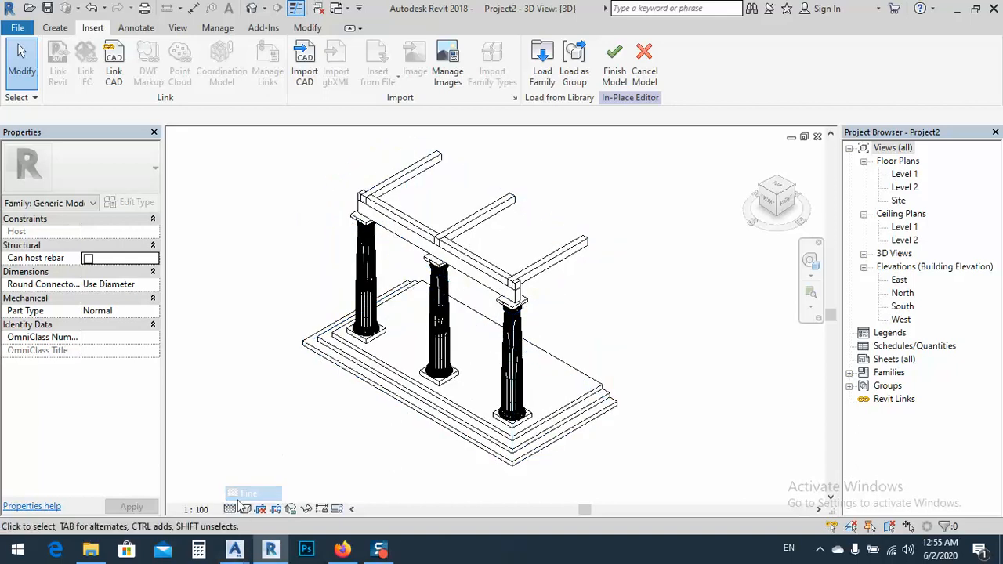
left_click(246, 510)
left_click(271, 478)
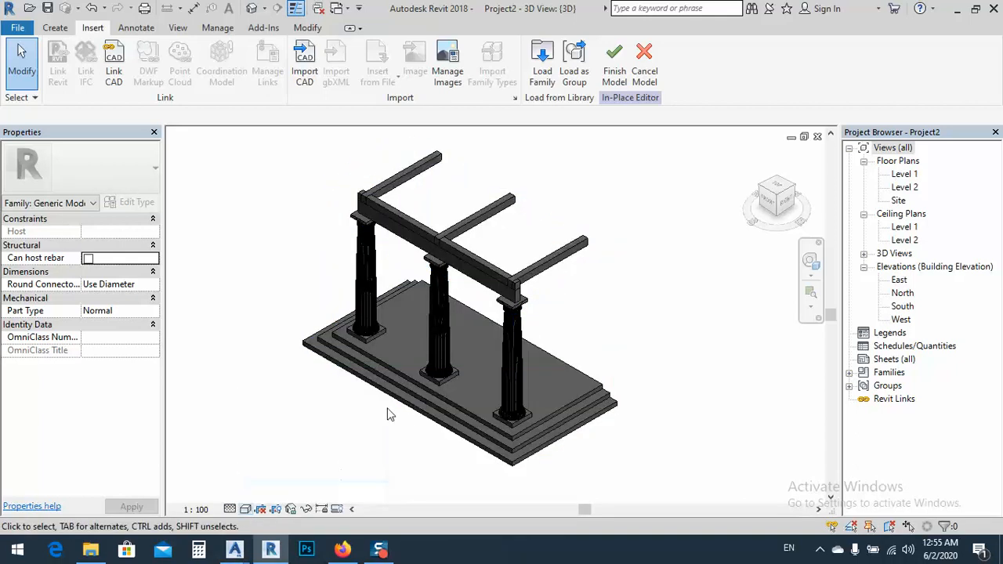
middle_click_drag(392, 433, 439, 352, "shift")
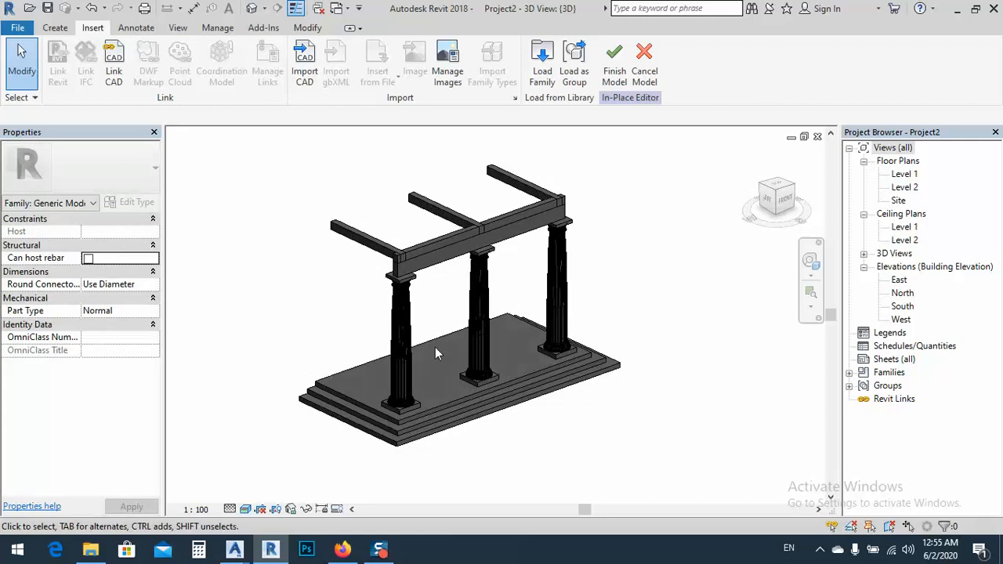
scroll(404, 287, "up", 4)
scroll(404, 288, "up", 4)
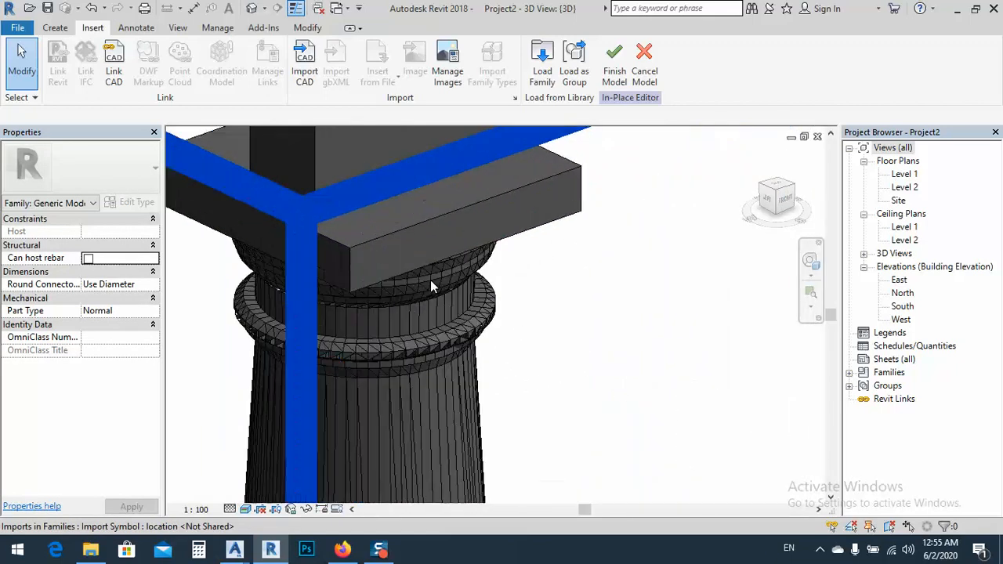
scroll(434, 274, "down", 3)
scroll(470, 329, "down", 2)
scroll(513, 385, "down", 4)
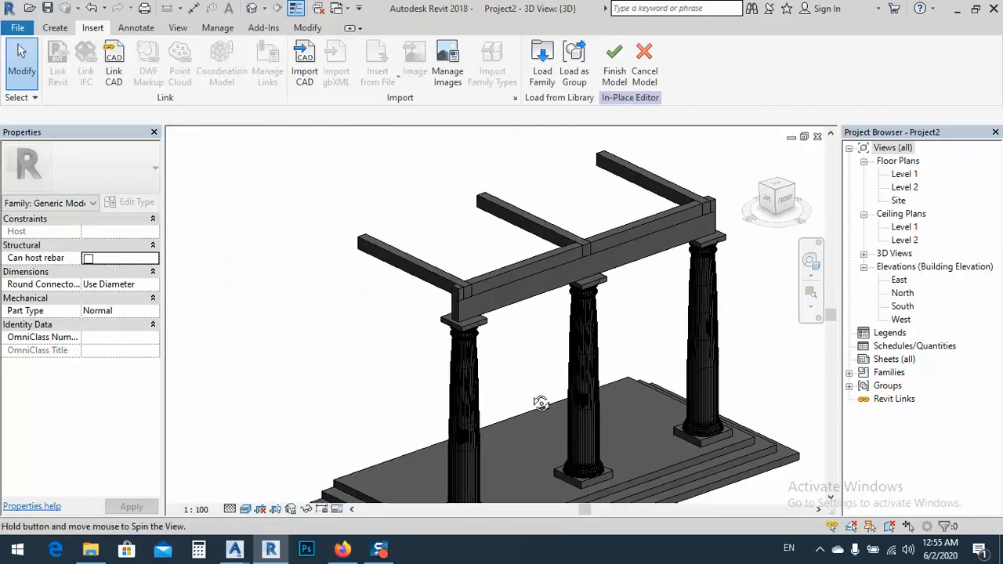
mouse_move(541, 399)
middle_mouse_down("shift")
mouse_move(384, 298)
mouse_move(502, 384)
middle_mouse_up("shift")
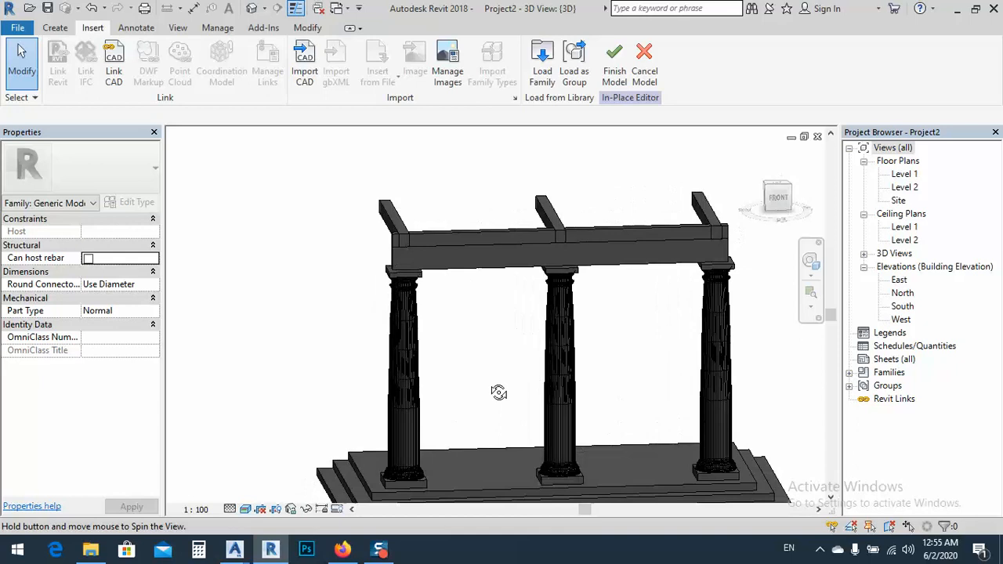
scroll(507, 388, "up", 1)
middle_click_drag(508, 389, 511, 381, "shift")
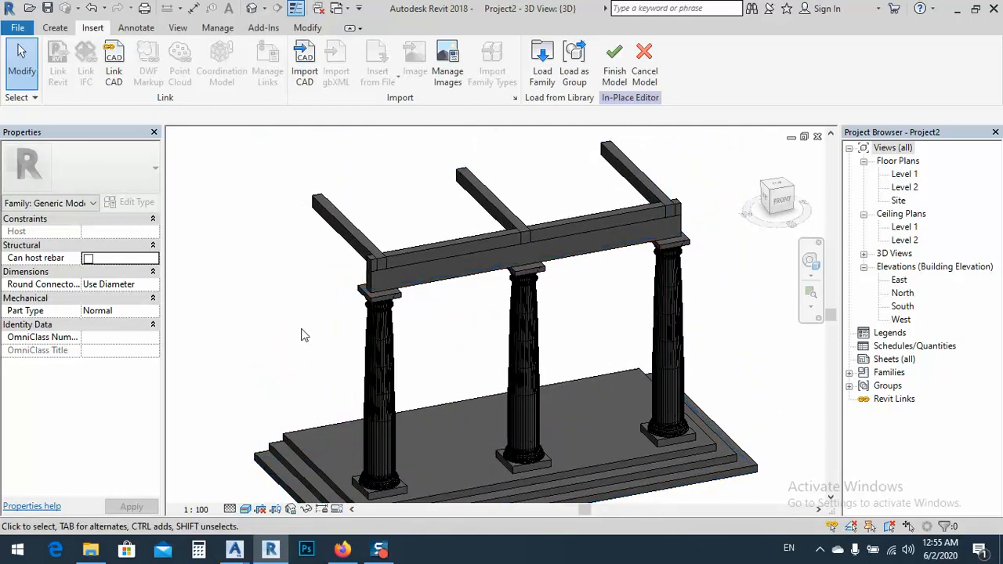
Delete the imported colonnade model from the family
left_click(549, 243)
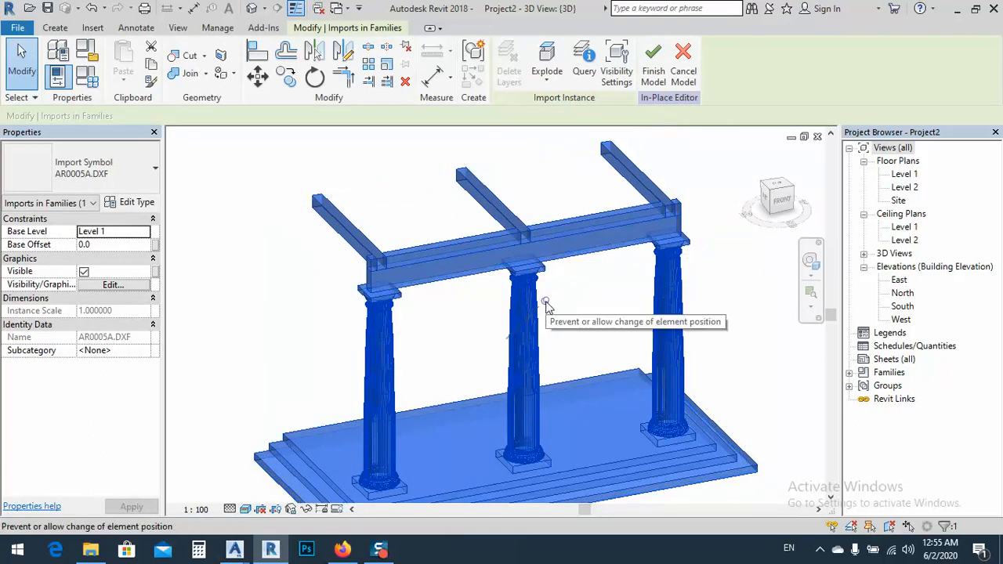
key("Delete")
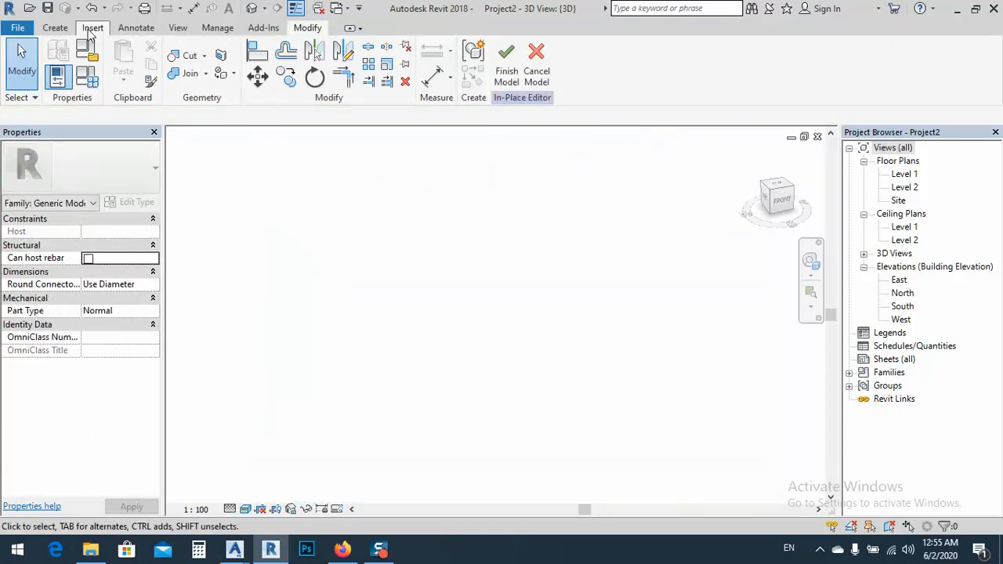
left_click(93, 27)
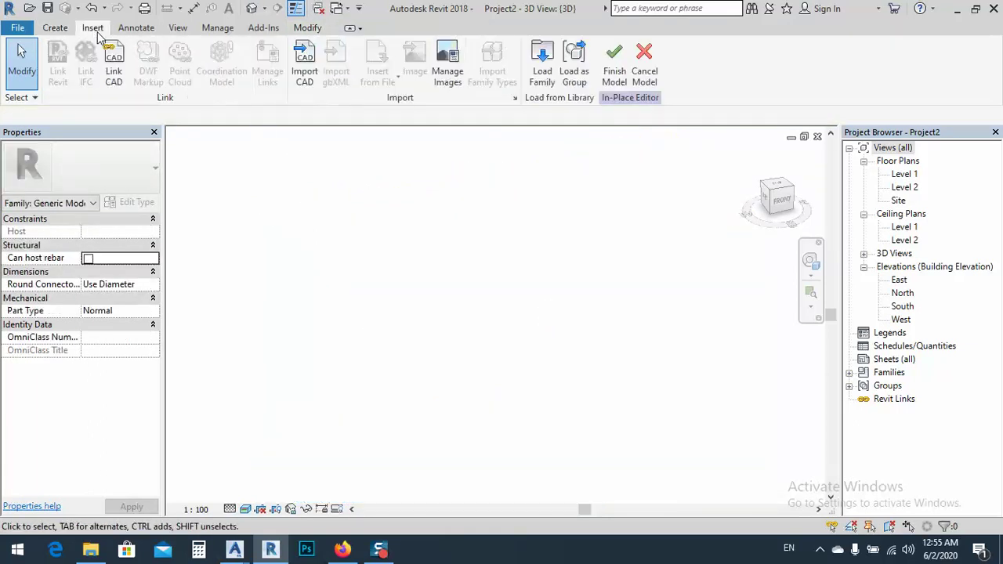
Import the arch drawing AR0330A from the Ionic folder instead
left_click(306, 63)
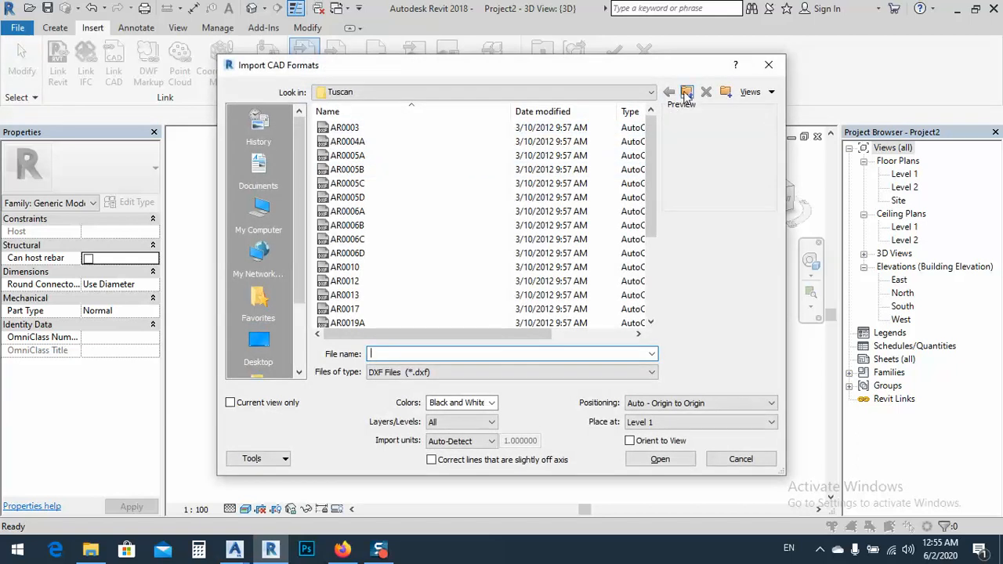
left_click(687, 92)
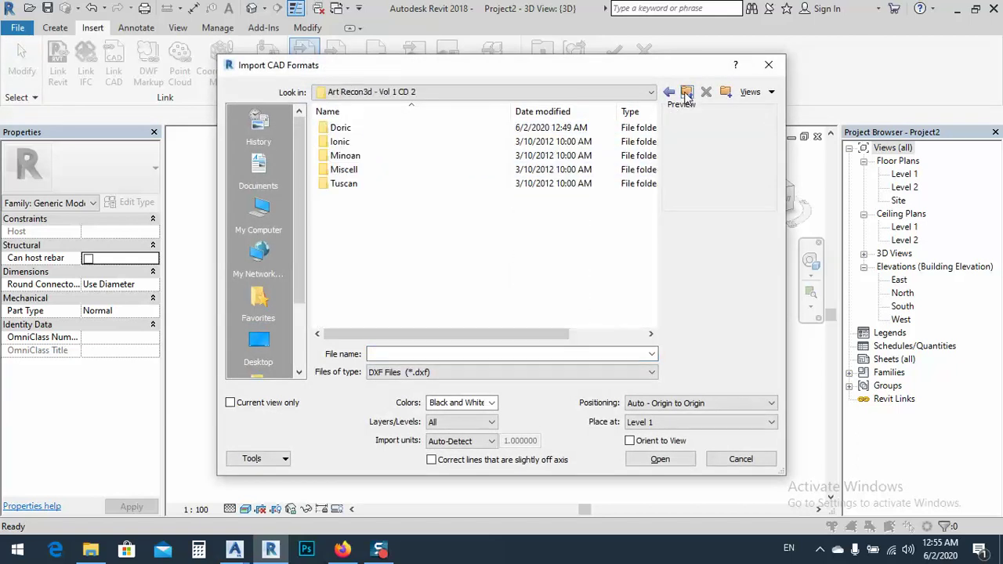
double_click(340, 142)
scroll(364, 191, "down", 5)
scroll(365, 192, "down", 5)
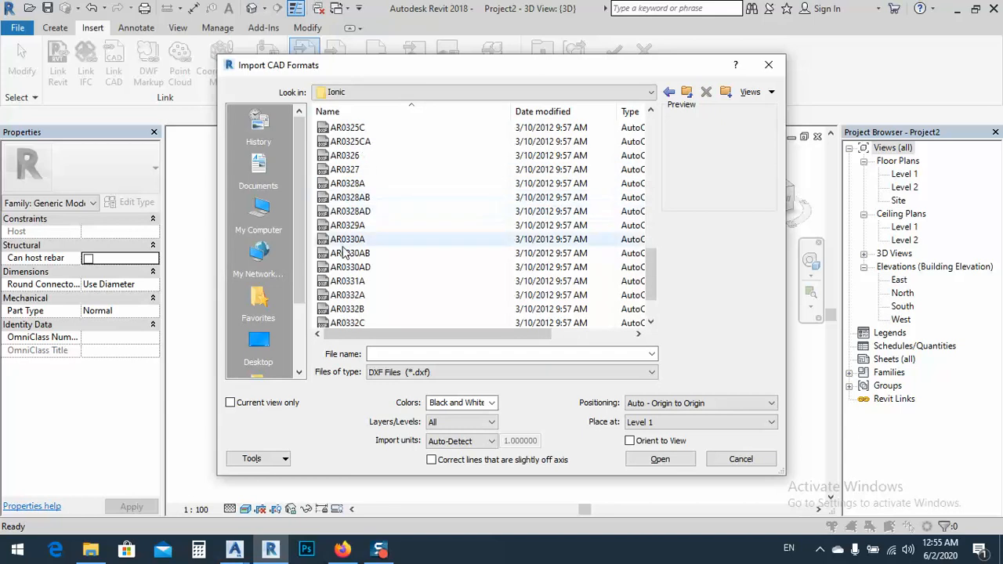
double_click(341, 240)
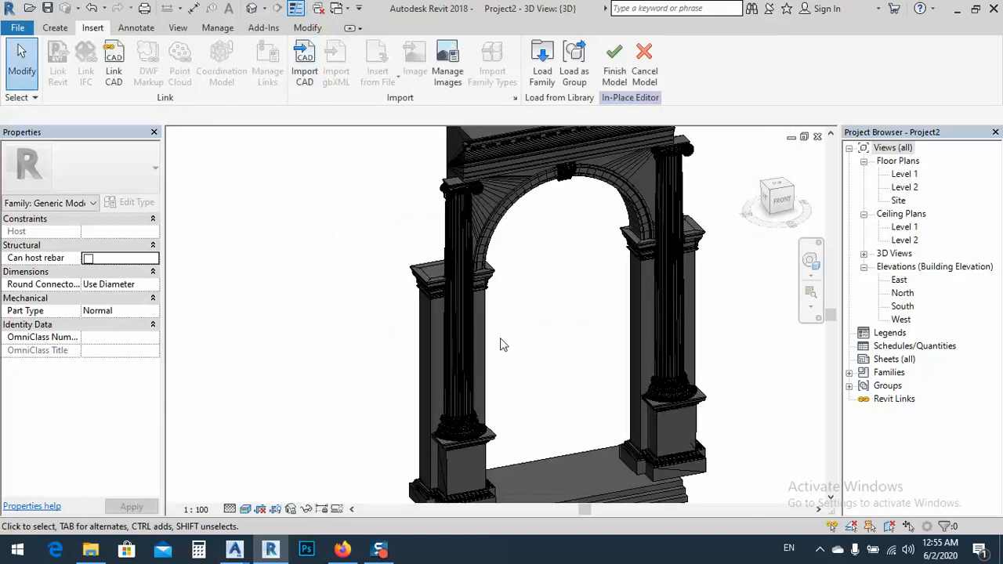
scroll(502, 290, "down", 3)
Orbit around and under the imported Ionic arch to inspect it
mouse_move(533, 266)
middle_mouse_down("shift")
mouse_move(582, 348)
mouse_move(549, 376)
mouse_move(521, 479)
middle_mouse_up("shift")
left_click(549, 377)
middle_click_drag(501, 428, 573, 353, "shift")
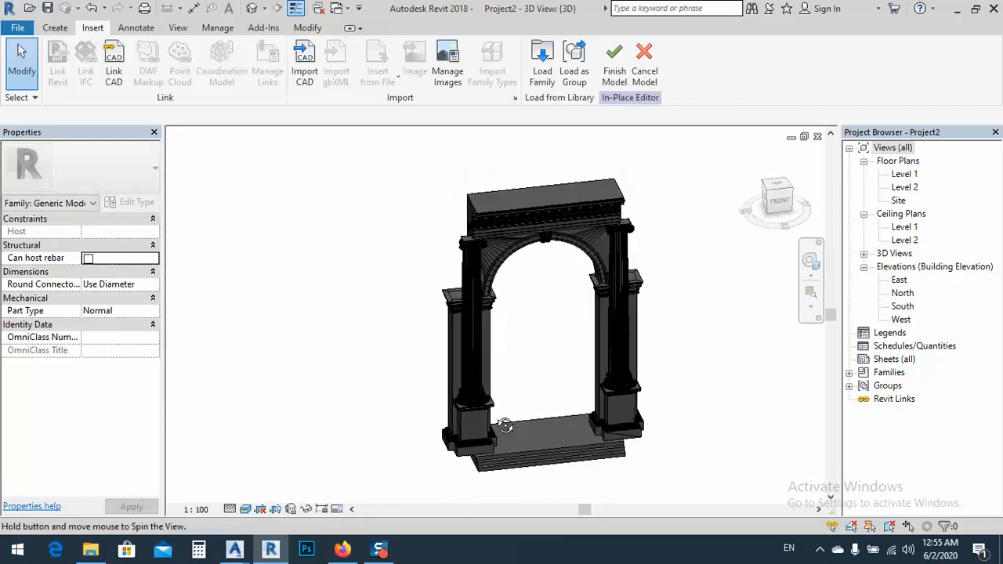
left_click(400, 500)
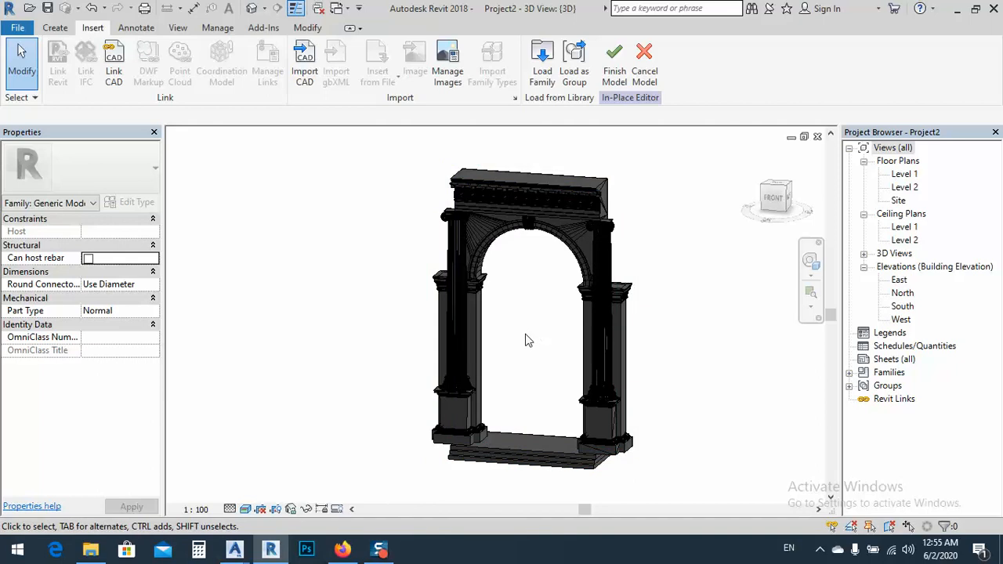
middle_click_drag(528, 339, 659, 337, "shift")
left_click(549, 219)
scroll(582, 180, "up", 3)
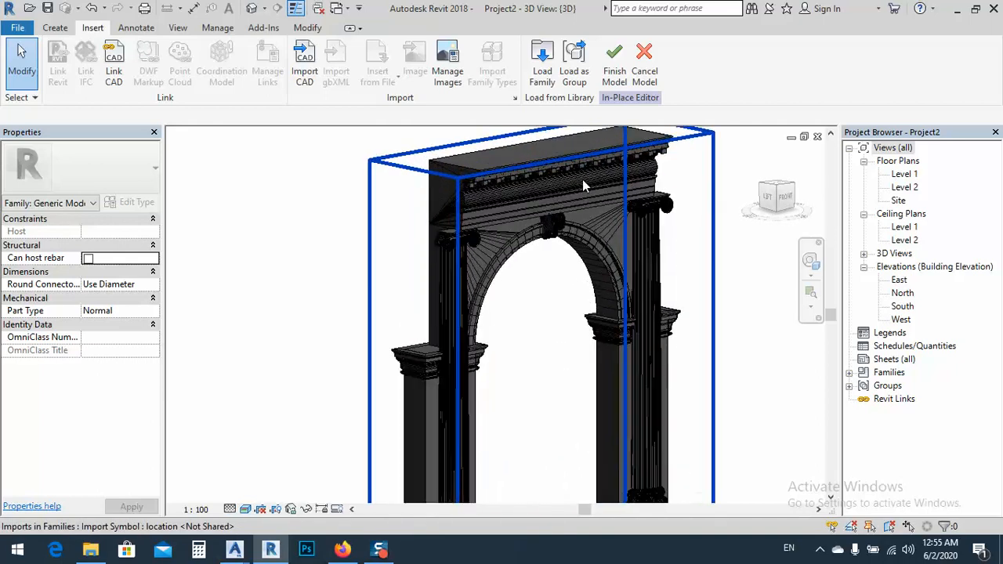
scroll(582, 180, "up", 3)
scroll(564, 206, "up", 4)
mouse_move(564, 206)
middle_mouse_down("shift")
mouse_move(569, 233)
mouse_move(664, 178)
mouse_move(666, 235)
middle_mouse_up("shift")
Set the ViewCube to Front and finish the in-place arch model
left_click(779, 198)
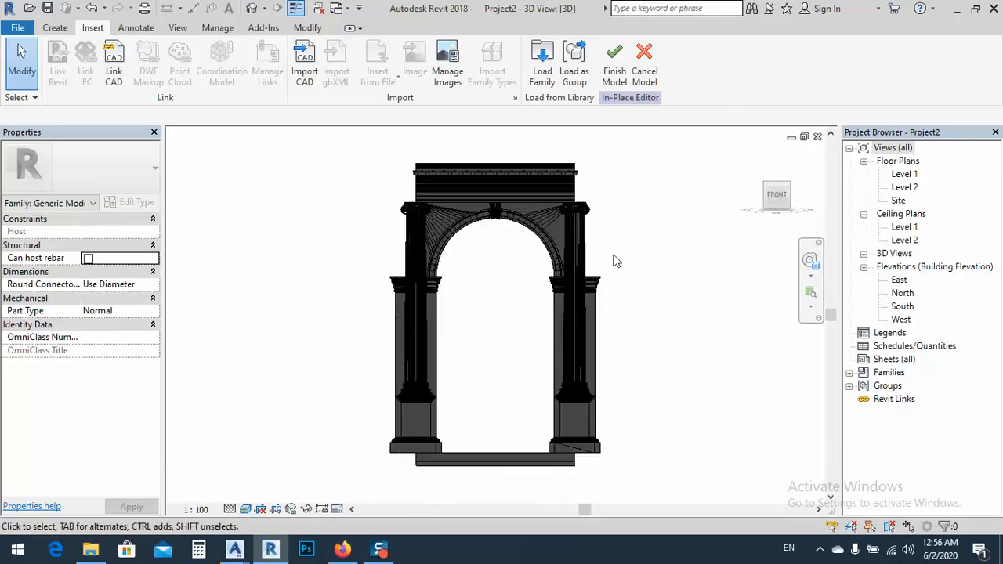
left_click(494, 235)
scroll(487, 177, "up", 2)
scroll(487, 178, "up", 2)
middle_click_drag(518, 215, 514, 266)
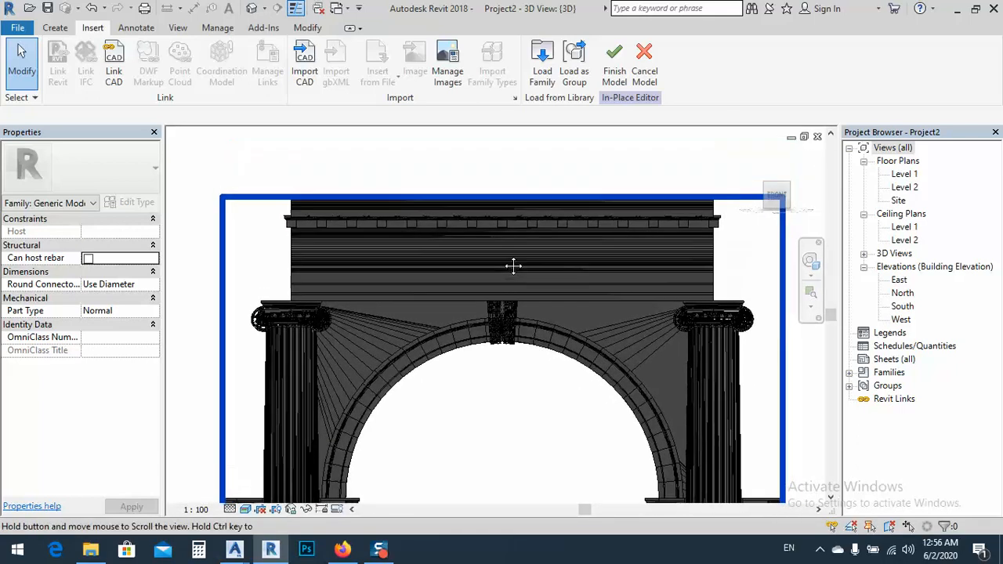
scroll(489, 257, "up", 1)
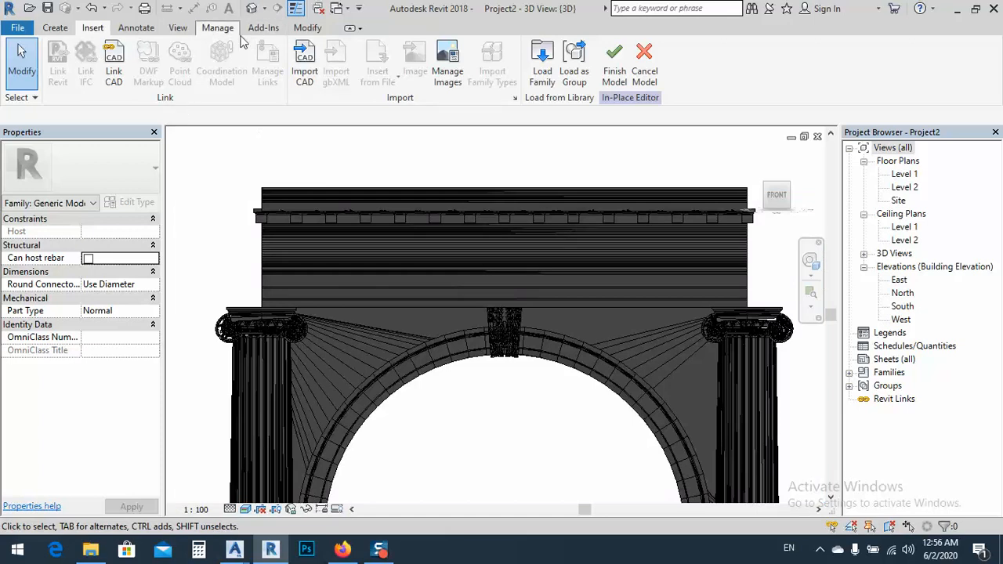
left_click(614, 62)
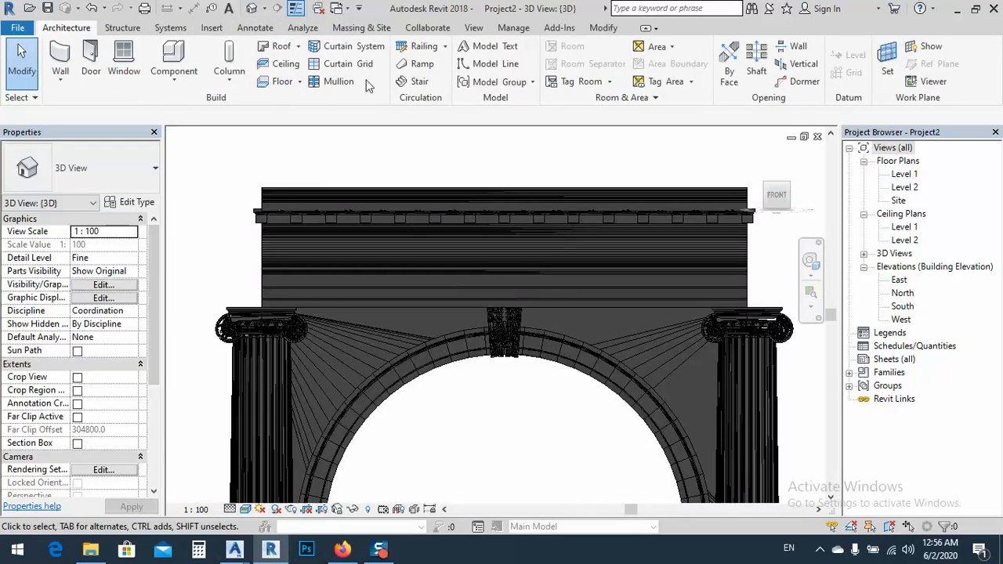
Set rendering to High quality limited to a region of the view
left_click(473, 27)
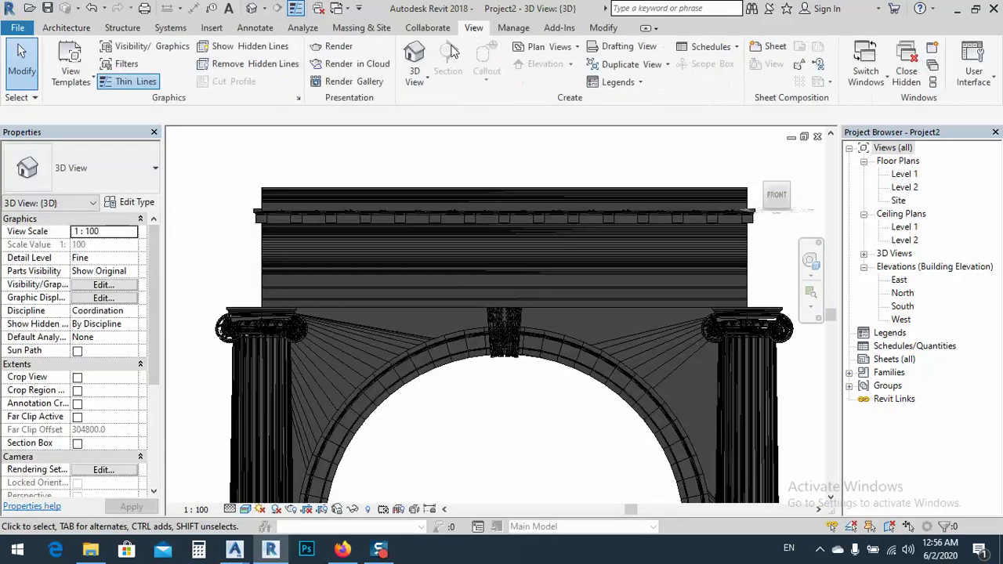
left_click(338, 46)
left_click(145, 74)
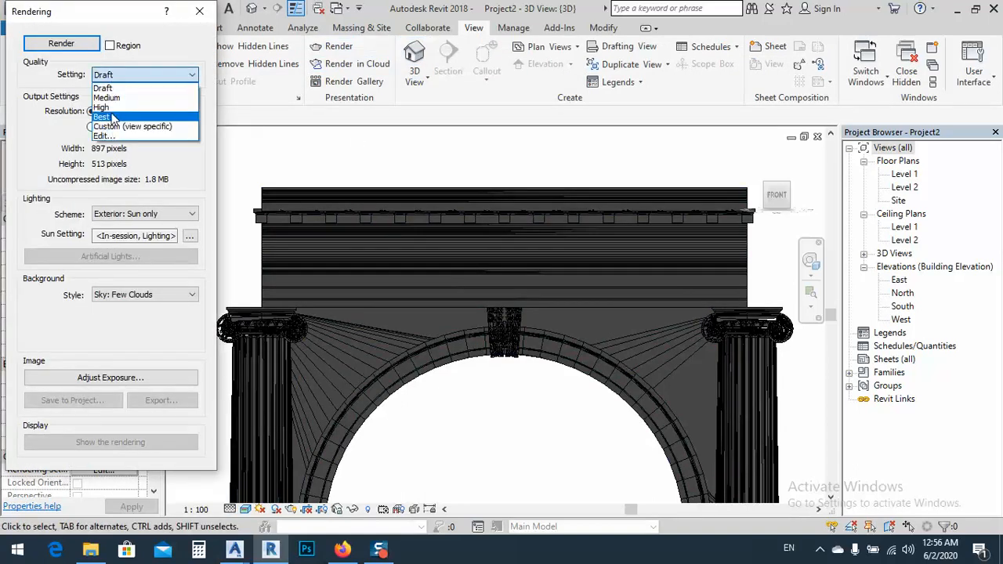
left_click(109, 107)
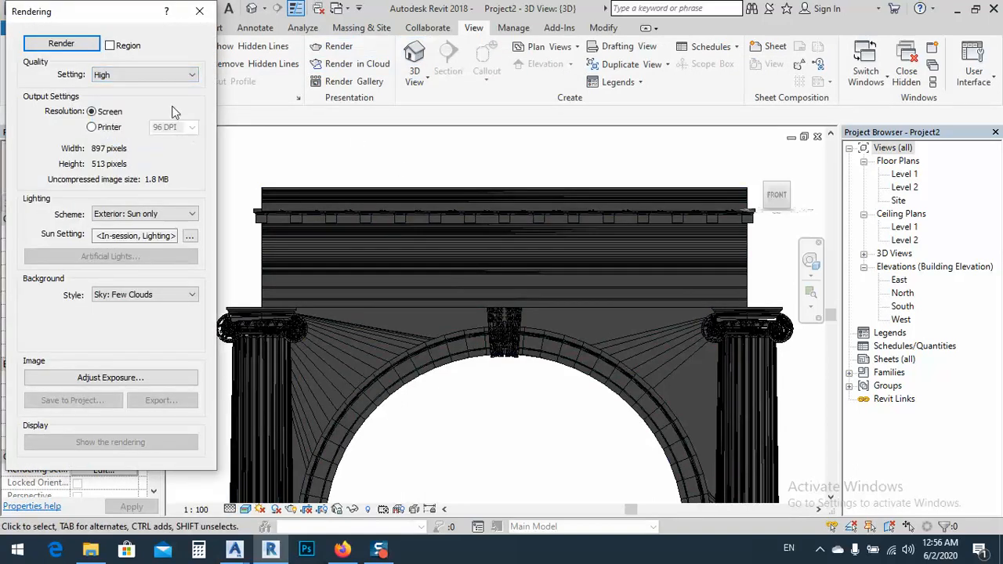
left_click(110, 45)
scroll(505, 156, "down", 3)
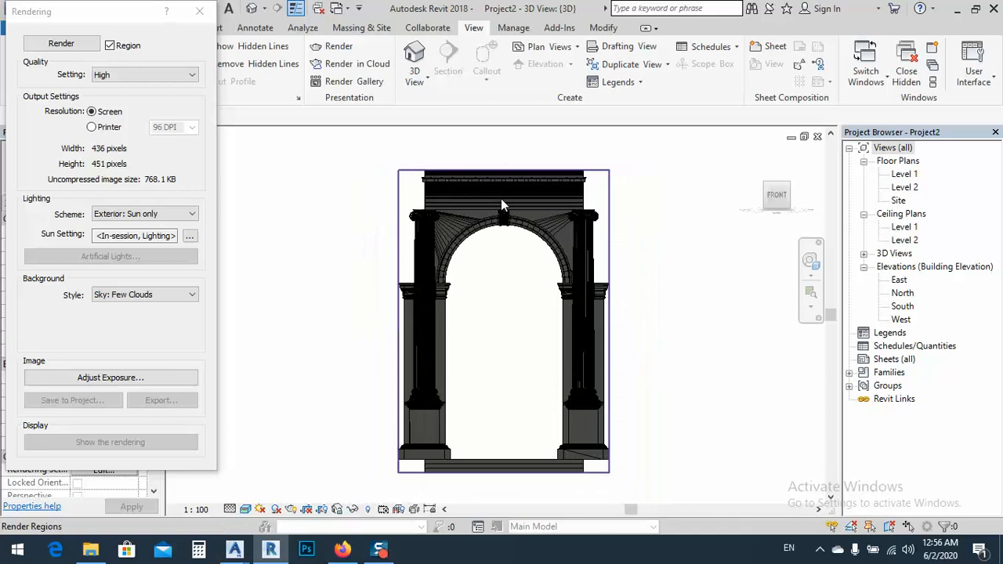
Shrink the render region to the arch top and start rendering it
left_click(610, 275)
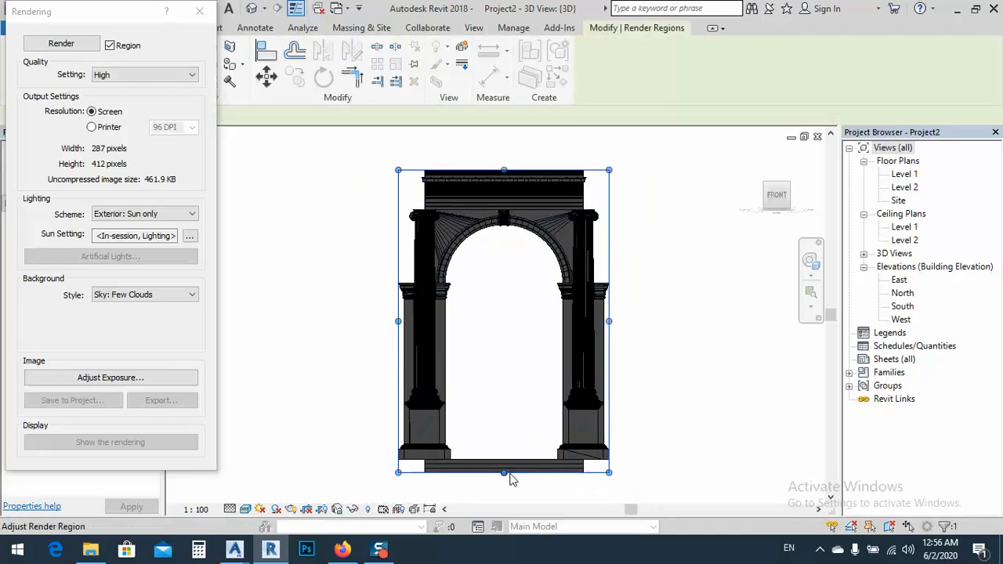
left_click_drag(504, 473, 504, 252)
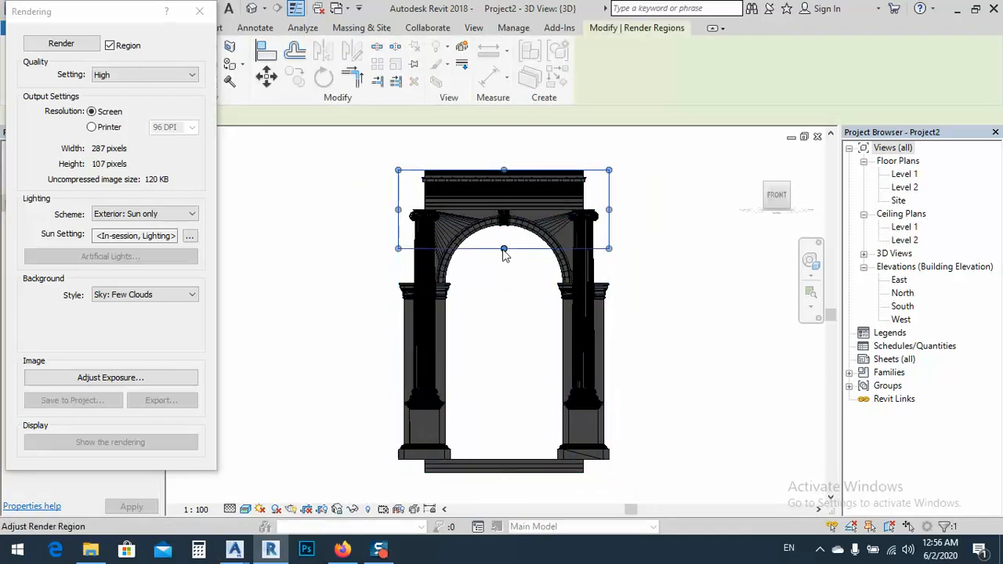
scroll(506, 226, "up", 2)
left_click(506, 226)
scroll(506, 226, "up", 2)
middle_click_drag(504, 266, 504, 292)
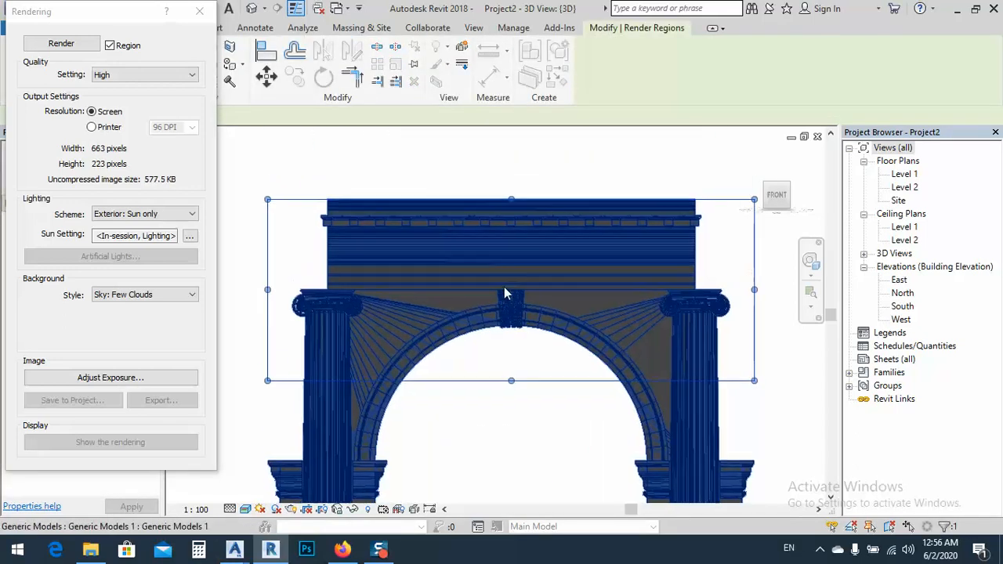
scroll(504, 291, "up", 1)
scroll(504, 287, "up", 1)
middle_click_drag(402, 274, 423, 288)
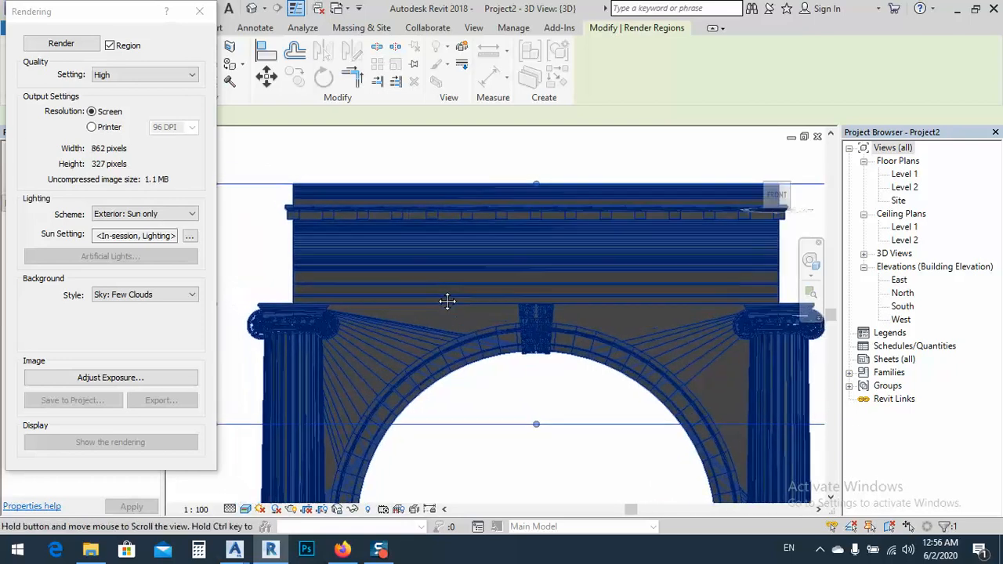
left_click(358, 247)
left_click(62, 44)
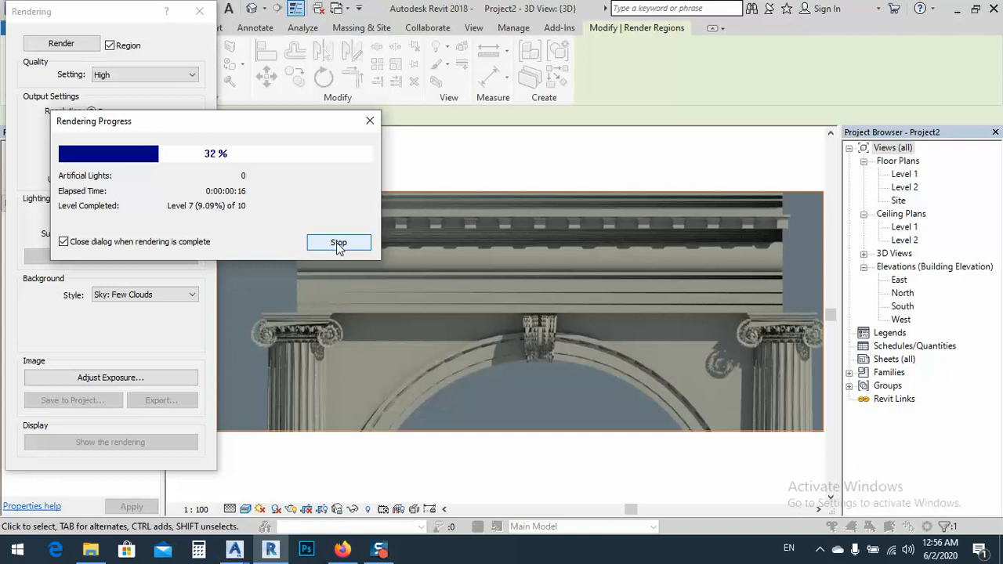
Stop the running render, confirm, and close the Rendering dialog back to the model
left_click(339, 245)
left_click(535, 273)
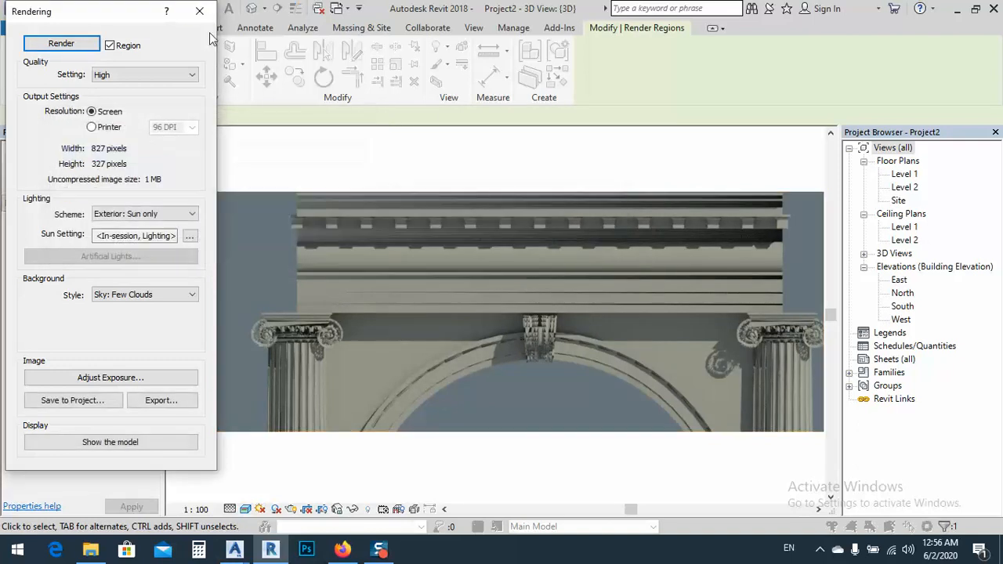
left_click(199, 11)
scroll(359, 209, "down", 3)
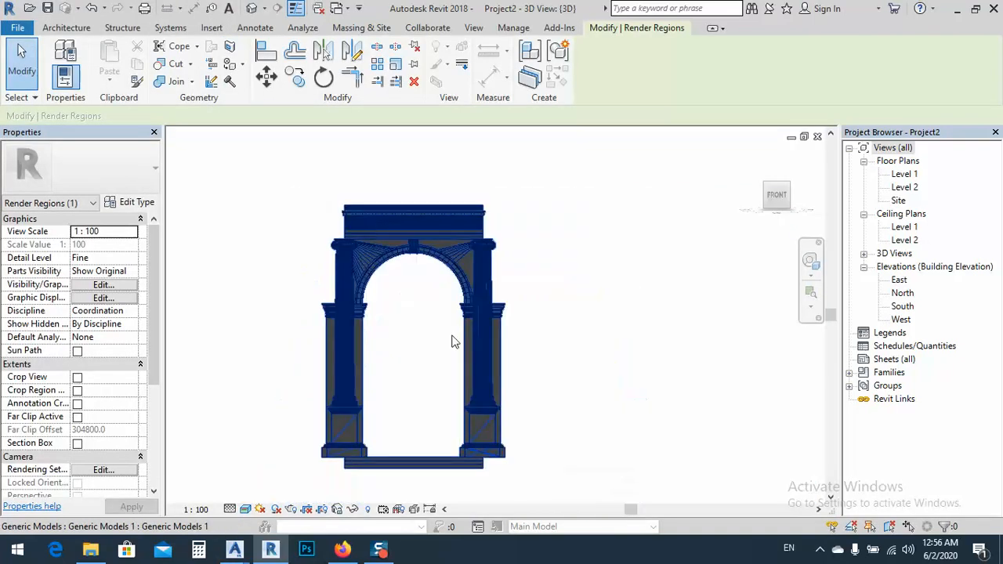
Delete the arch model from the 3D view and bring up the File menu's New options
left_click(396, 336)
middle_click_drag(395, 336, 404, 247, "shift")
left_click(404, 247)
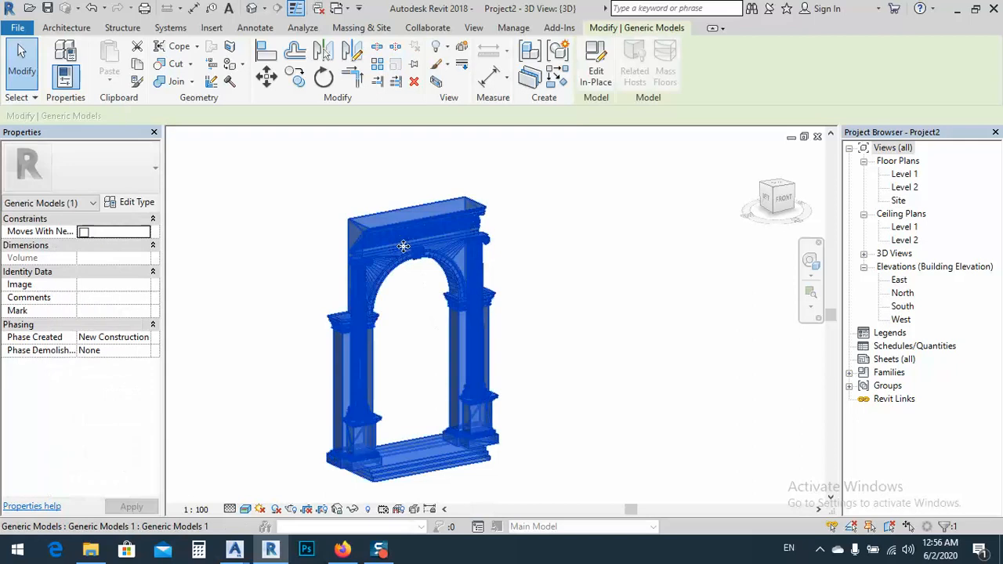
key("Delete")
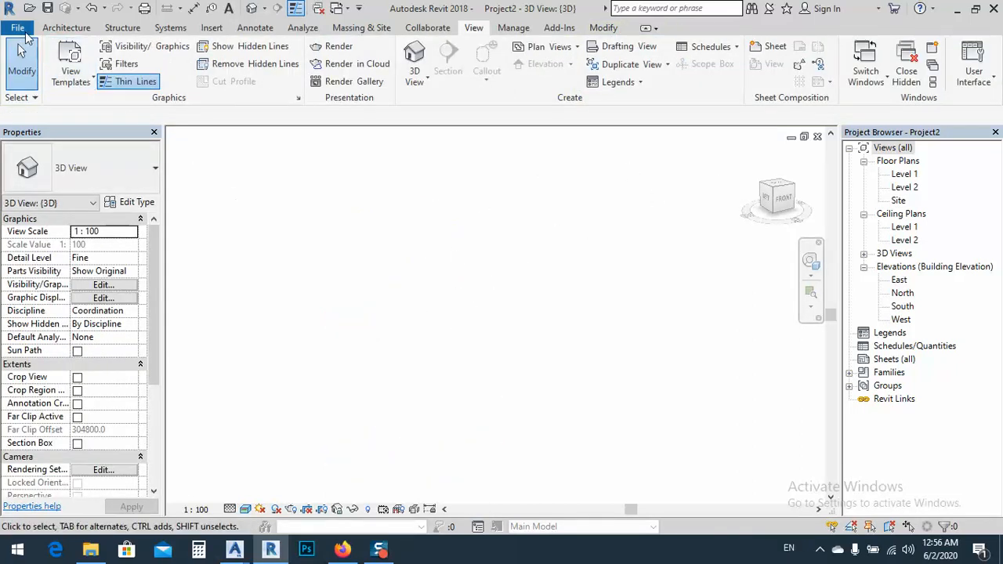
left_click(20, 31)
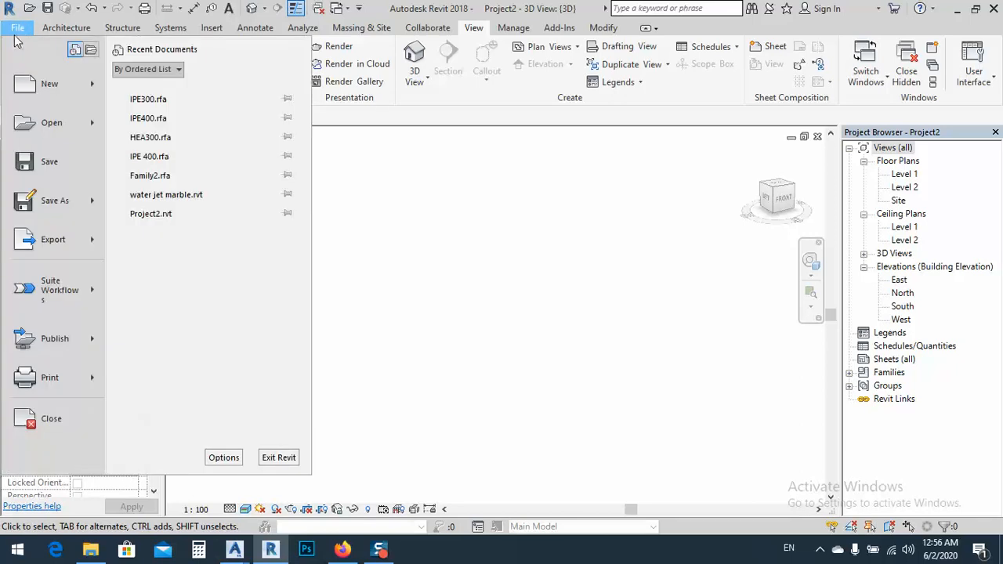
mouse_move(49, 84)
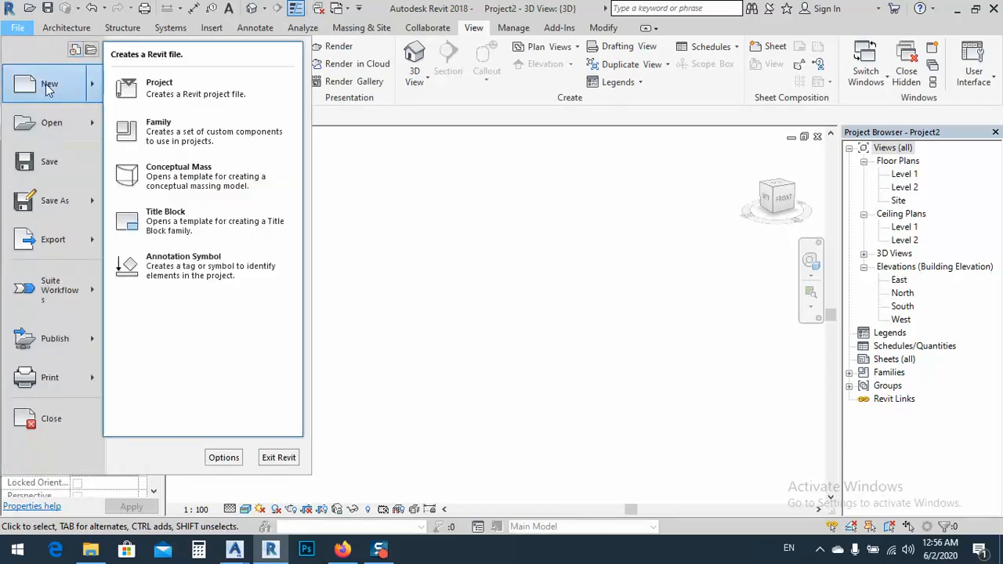
Create a new family from the Metric Column template in Family Templates > English
left_click(196, 145)
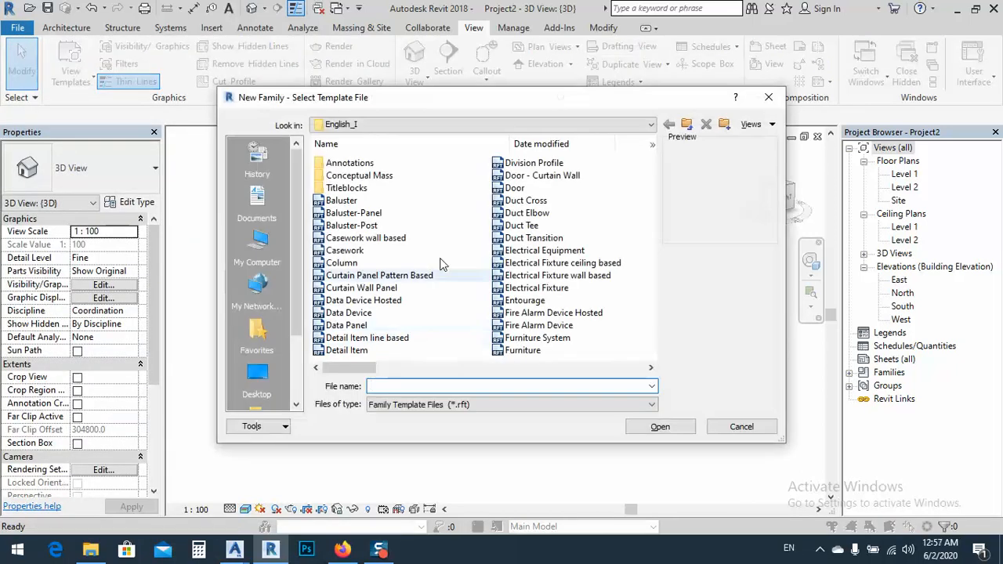
left_click(471, 124)
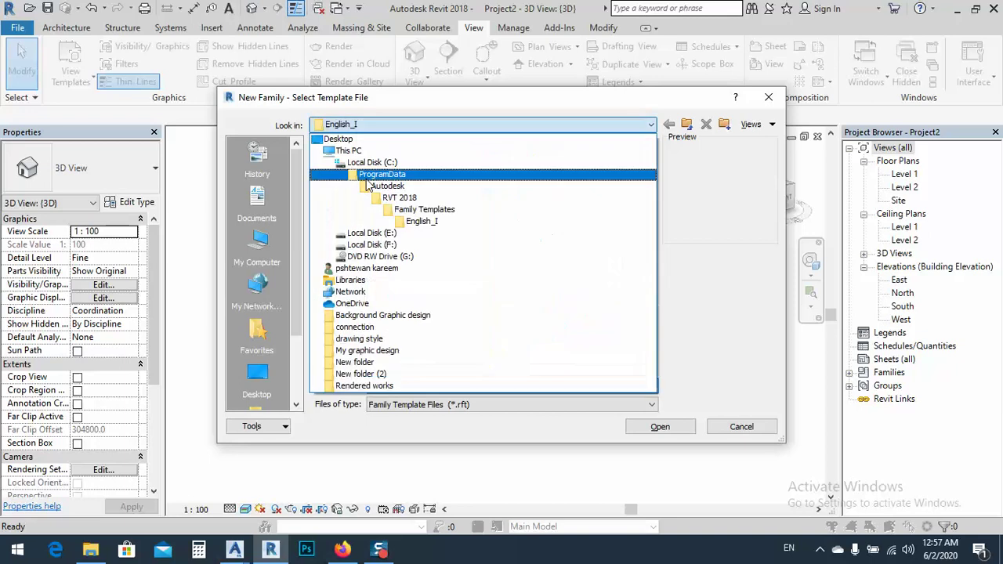
left_click(423, 209)
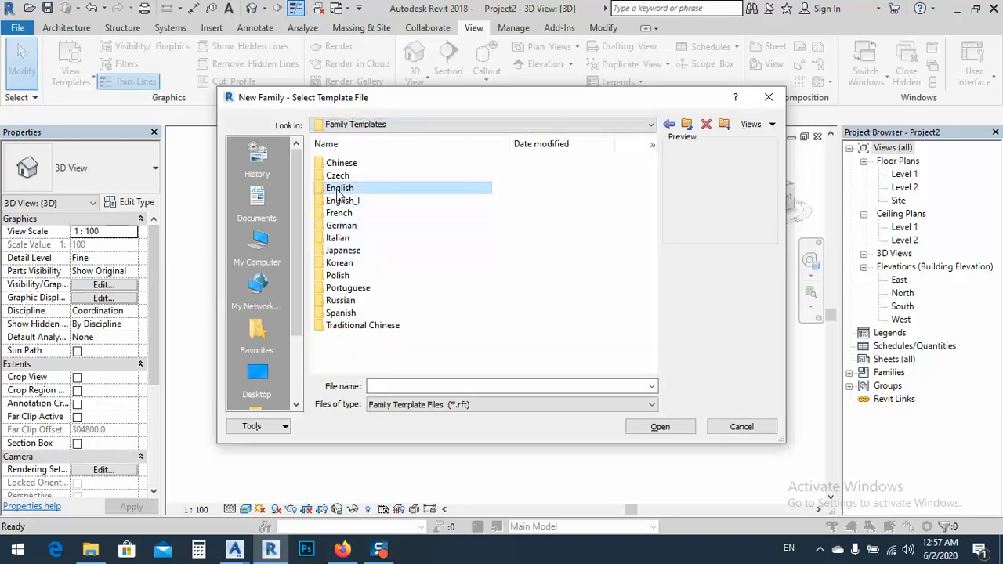
double_click(339, 188)
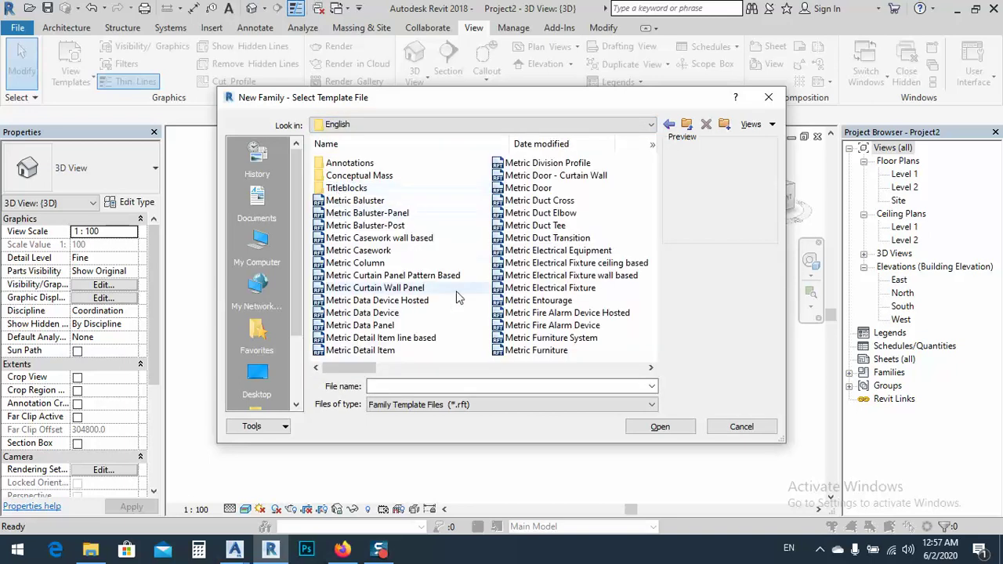
double_click(355, 263)
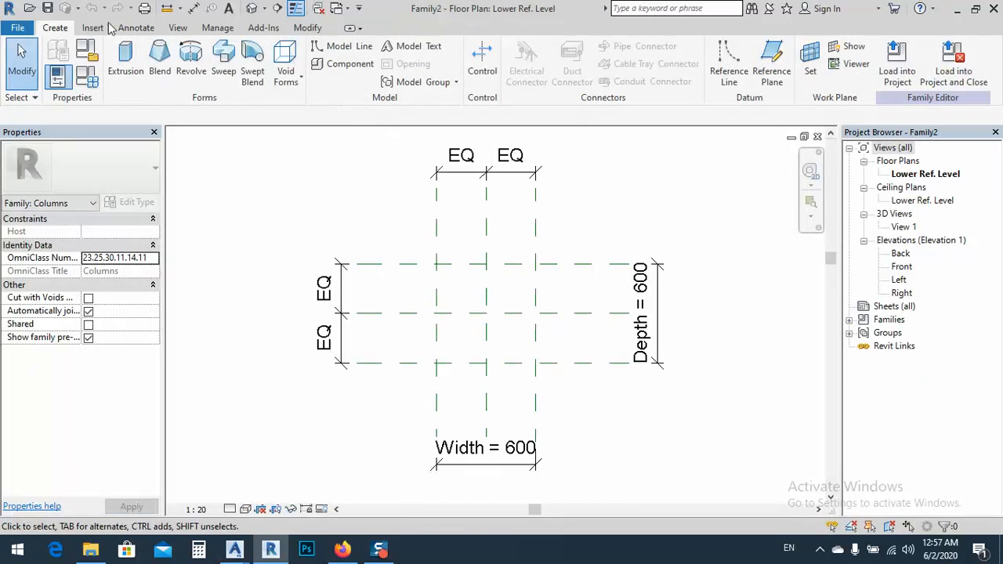
Start Import CAD and browse into the classicCADFile-17043-archome.ir folder
left_click(94, 28)
left_click(304, 63)
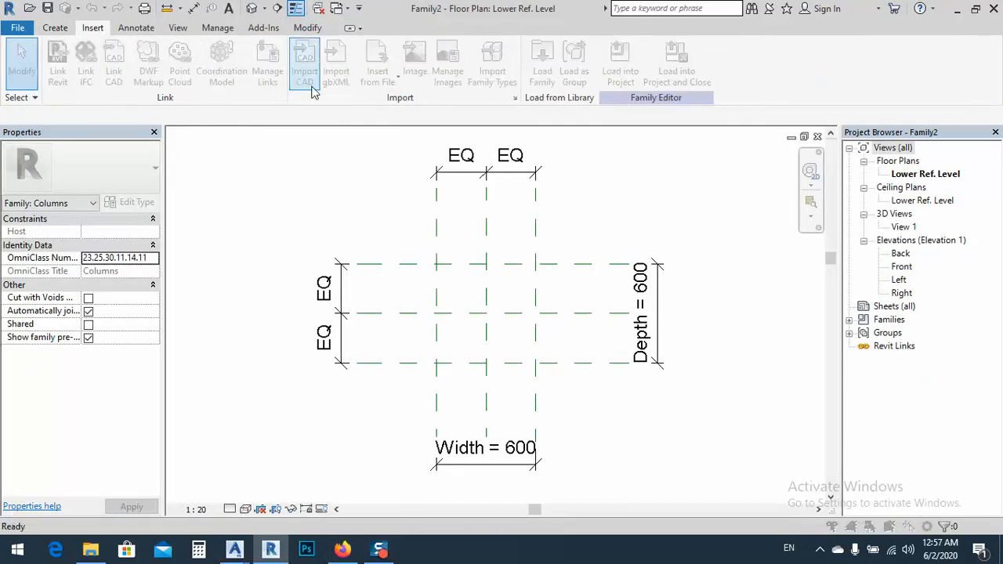
left_click(687, 93)
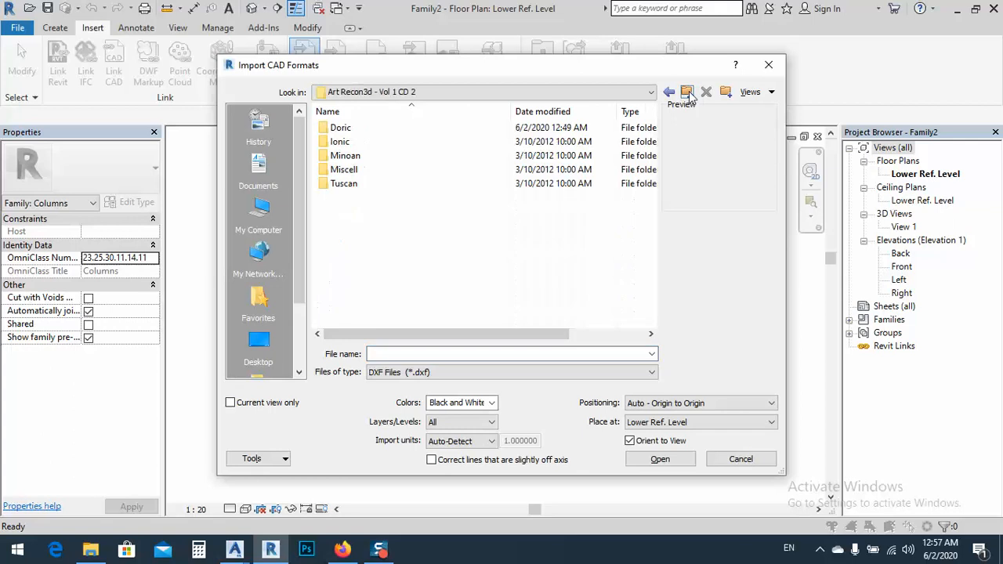
left_click(688, 93)
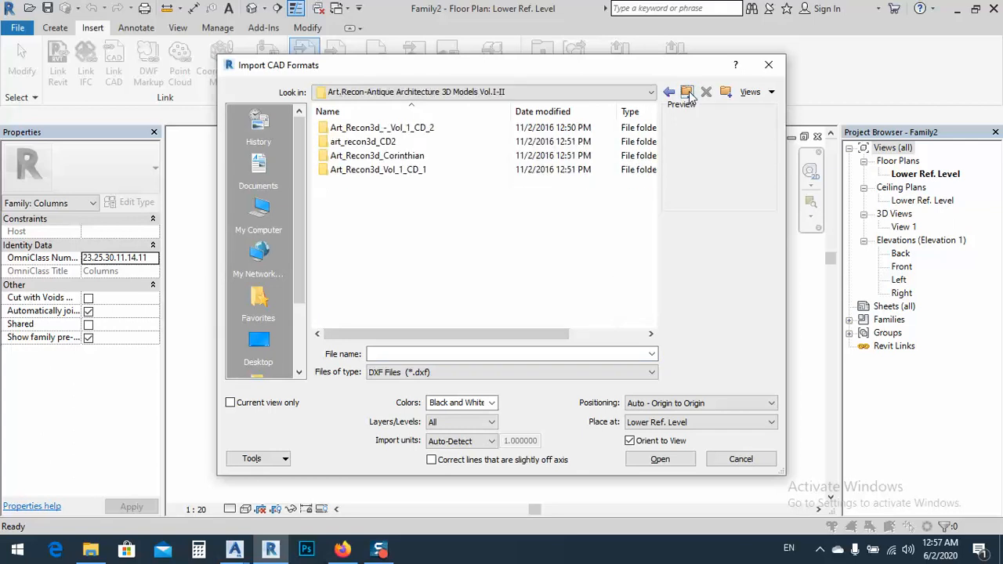
left_click(688, 92)
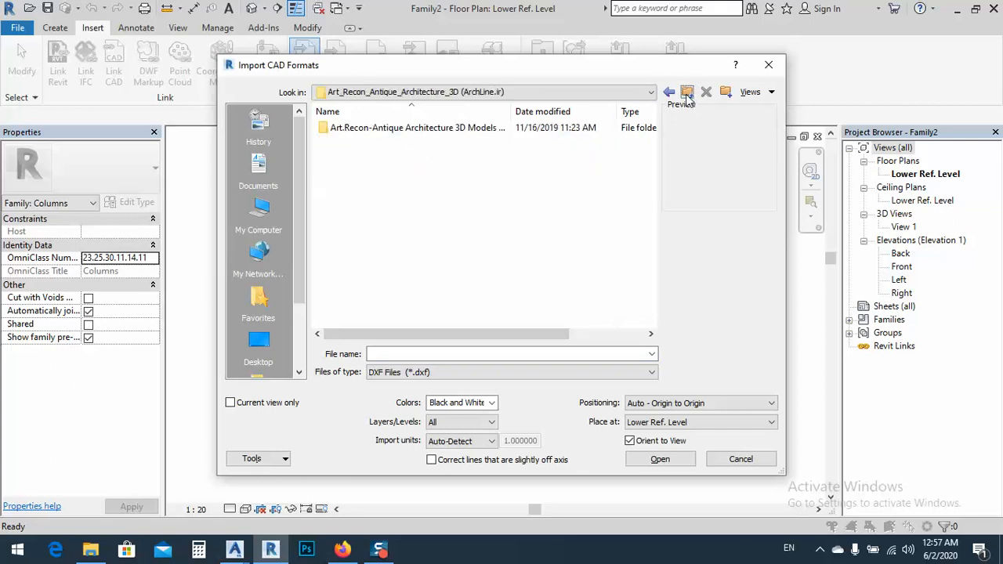
left_click(688, 93)
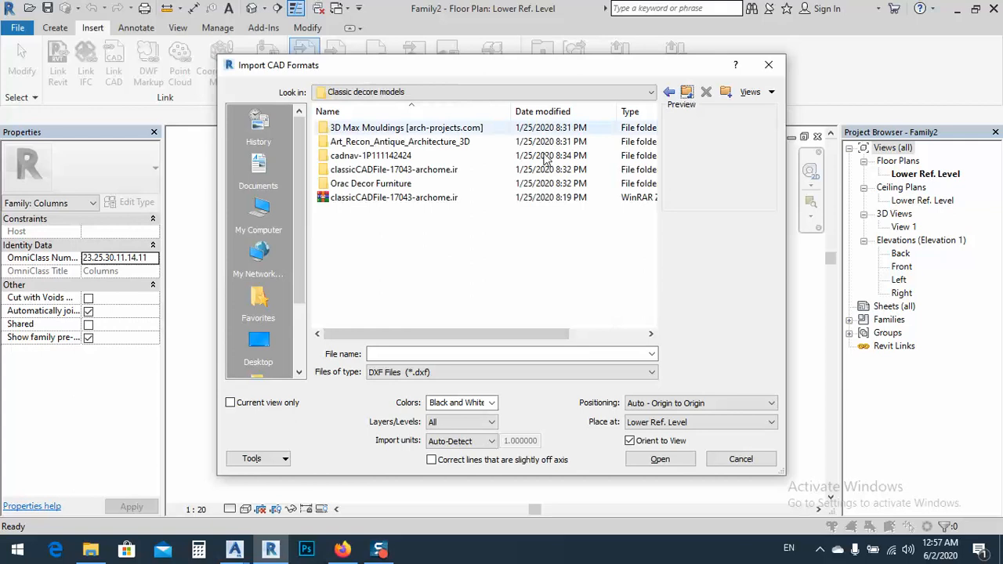
double_click(393, 169)
left_click(342, 129)
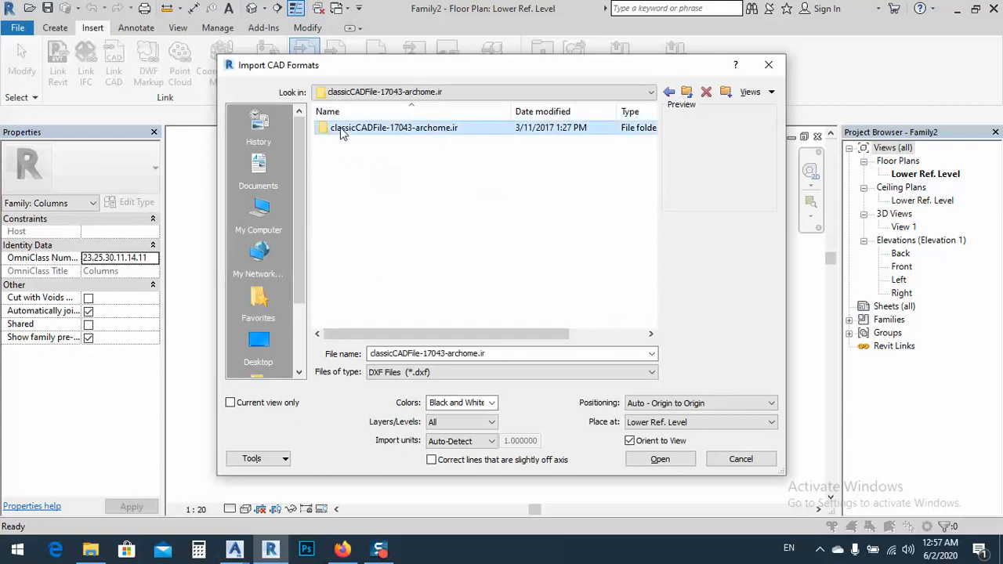
double_click(343, 130)
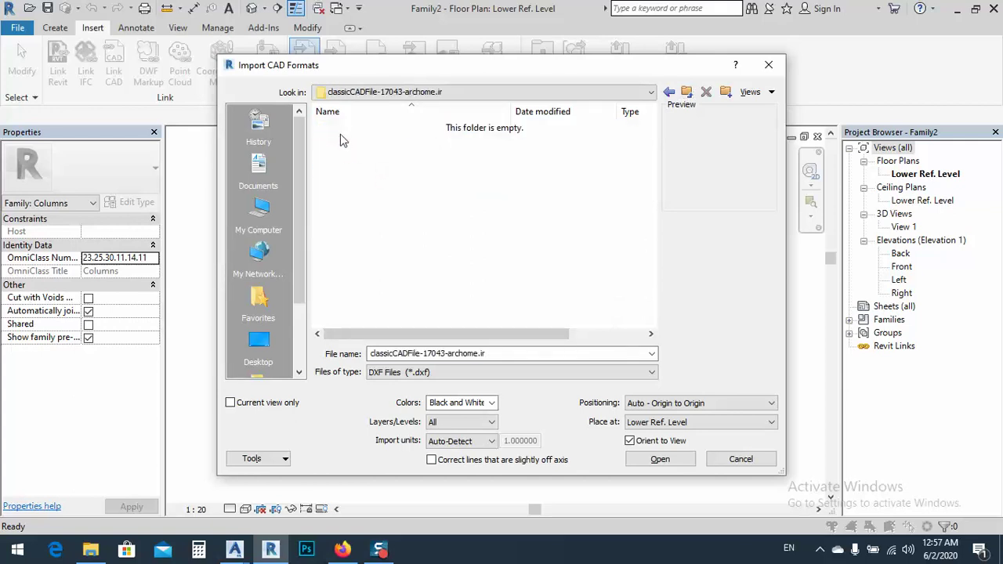
Switch the file type to DWG, preview several drawings and import BB8109-archome.ir
left_click(432, 374)
left_click(428, 386)
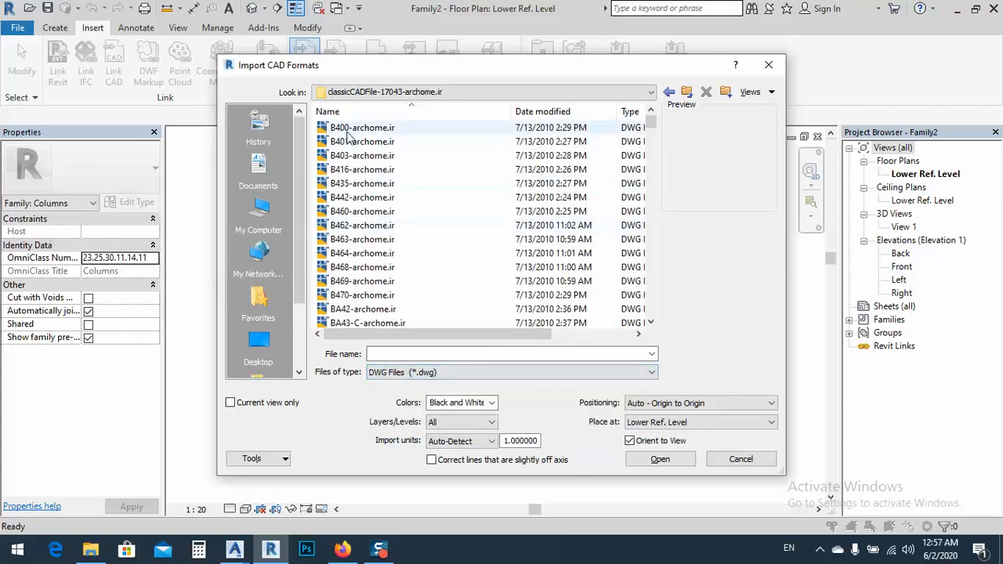
left_click(361, 129)
left_click(355, 183)
left_click(363, 225)
left_click(362, 253)
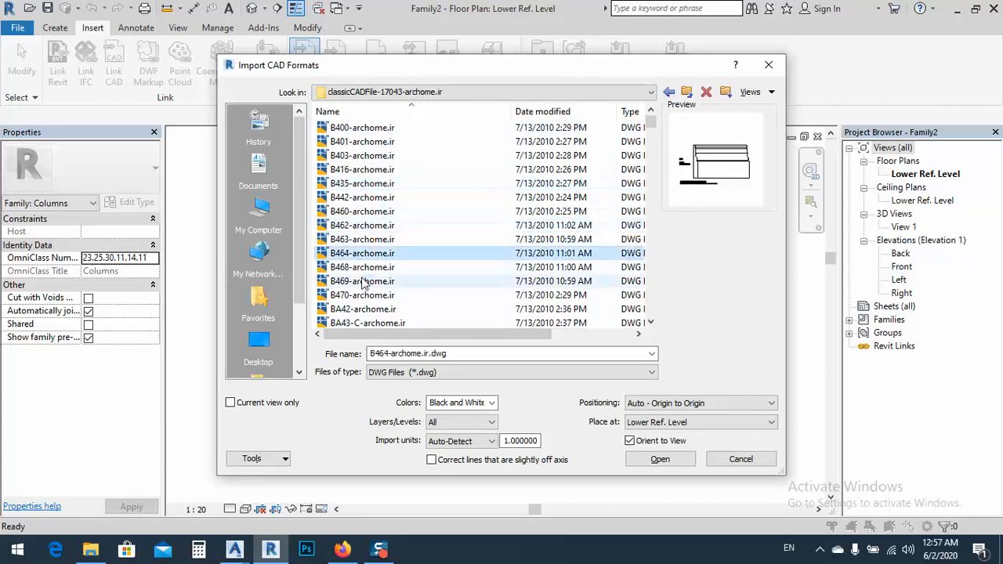
left_click(363, 282)
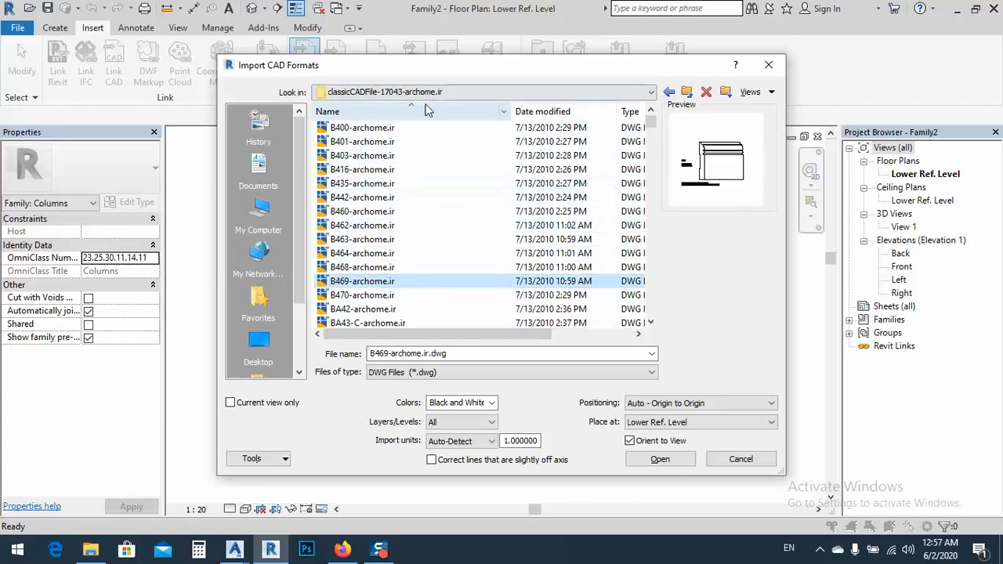
scroll(439, 196, "down", 4)
left_click(365, 240)
scroll(376, 249, "down", 4)
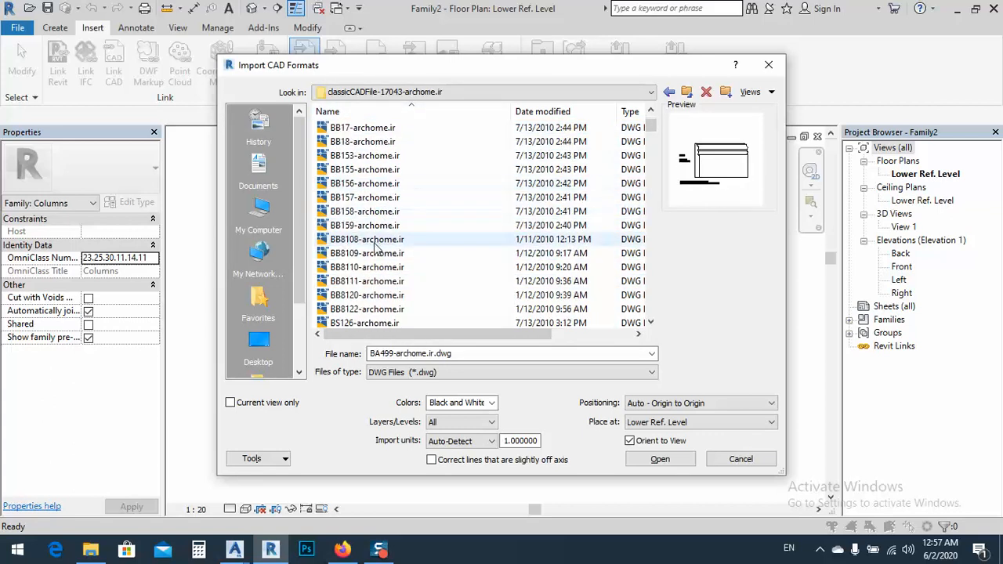
left_click(366, 253)
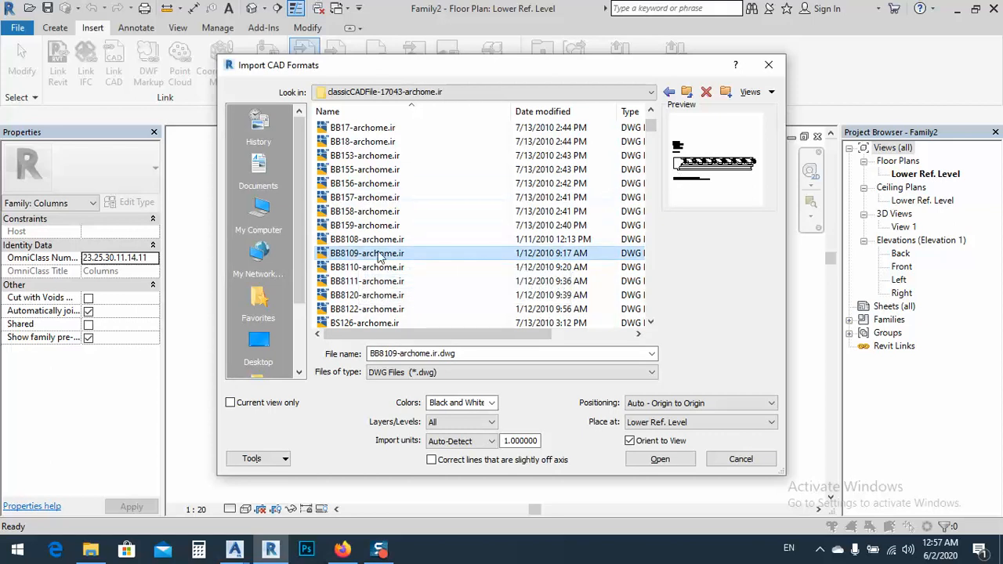
double_click(379, 256)
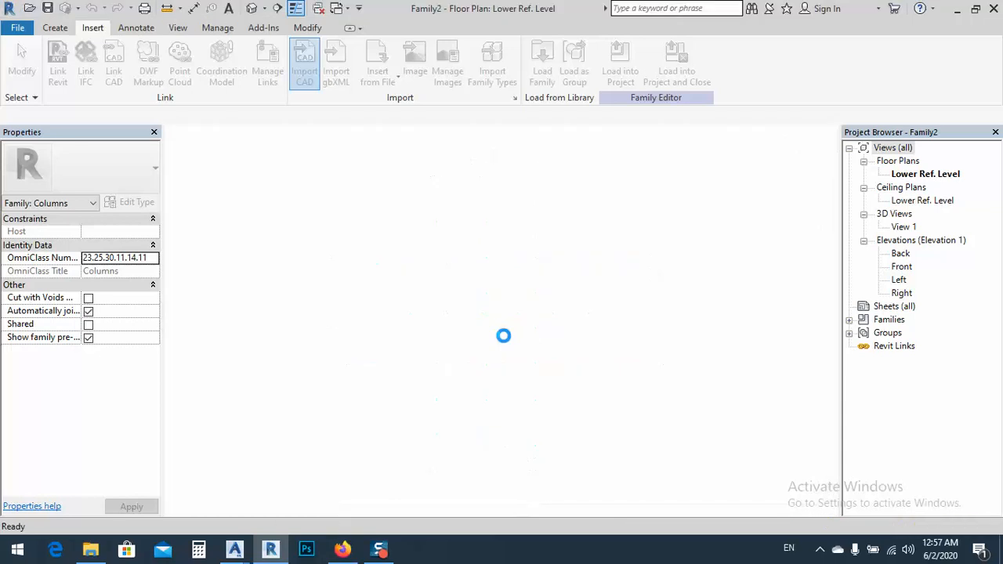
scroll(616, 290, "up", 2)
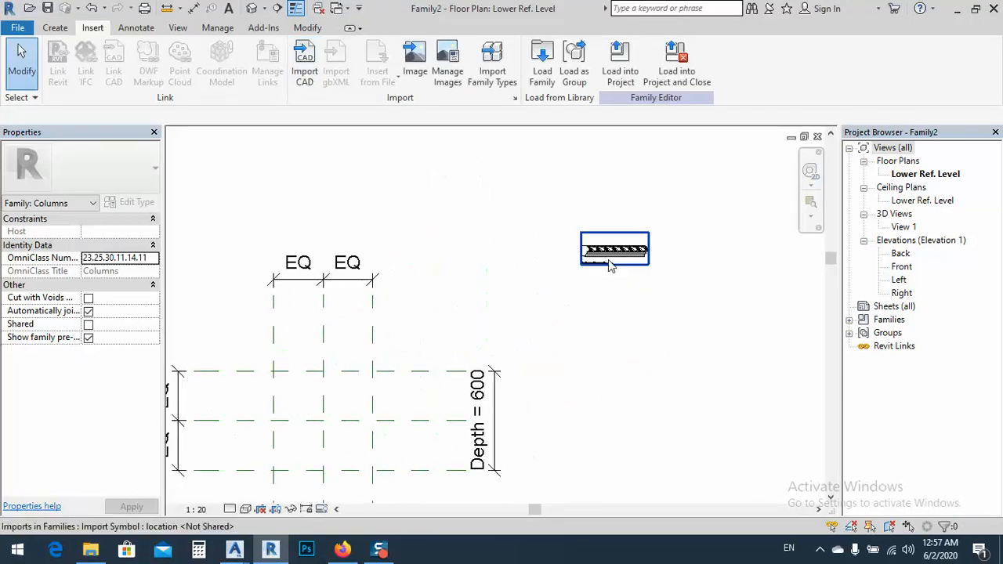
scroll(603, 259, "up", 2)
scroll(620, 247, "up", 2)
scroll(596, 361, "up", 1)
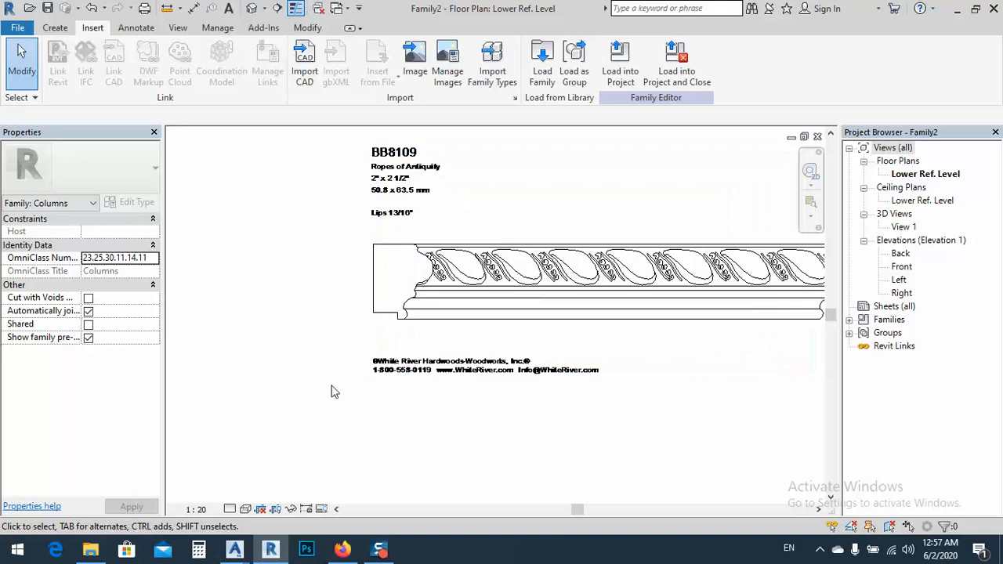
Set the floor plan's visual style to Realistic from the view control bar
left_click(229, 510)
left_click(247, 475)
left_click(246, 510)
left_click(272, 479)
scroll(384, 435, "down", 2)
Select the imported BB8109 molding drawing and delete it, leaving the plan empty
left_click(471, 305)
scroll(471, 304, "down", 1)
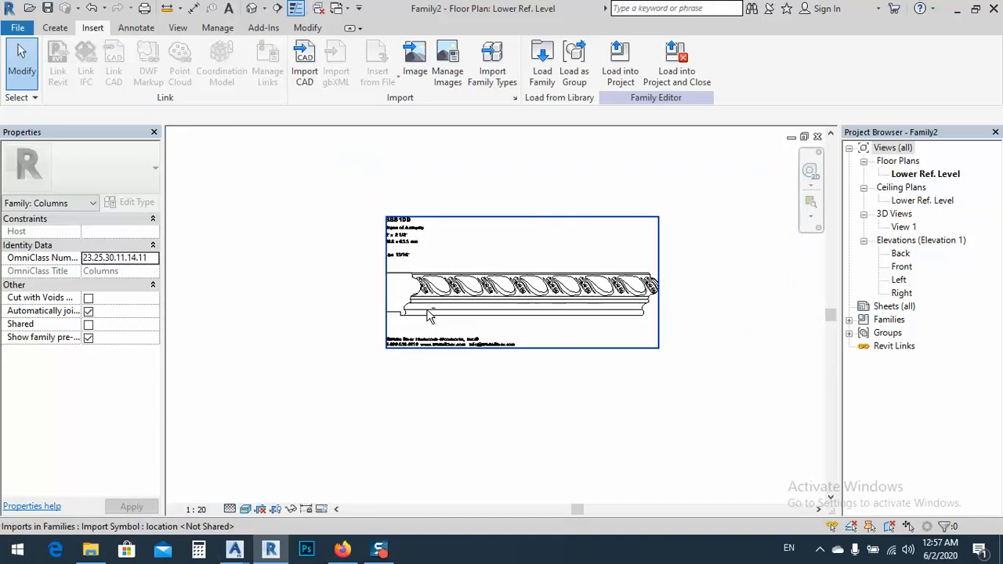
middle_click_drag(430, 316, 447, 338)
scroll(459, 309, "down", 1)
scroll(557, 298, "down", 2)
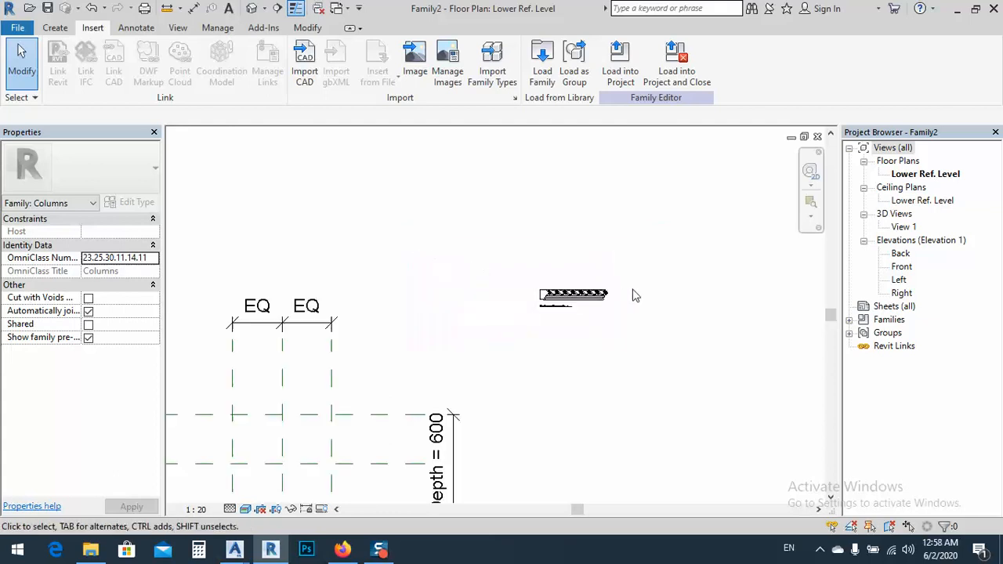
scroll(603, 296, "down", 1)
scroll(604, 296, "up", 2)
scroll(596, 294, "up", 3)
scroll(584, 320, "up", 3)
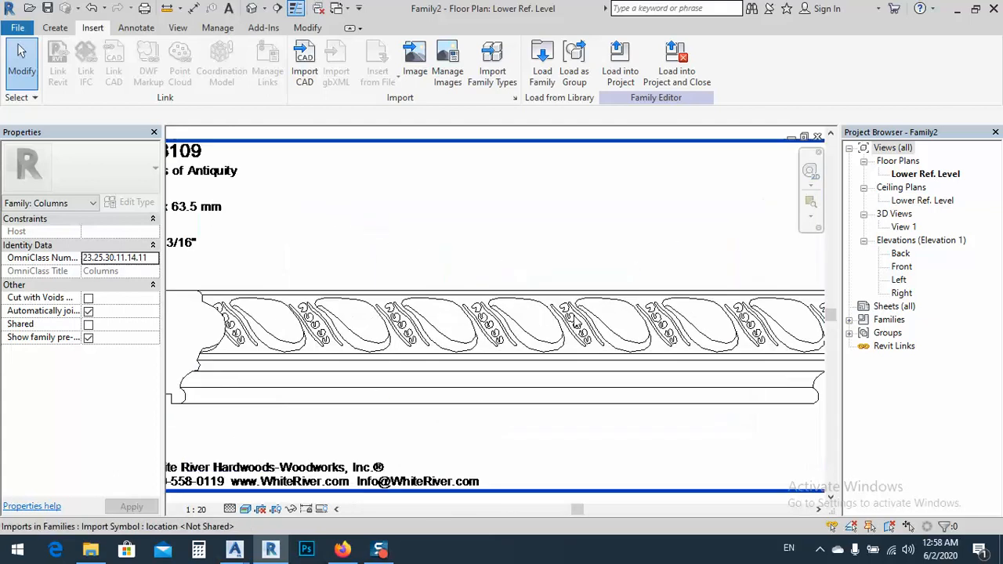
scroll(580, 339, "down", 3)
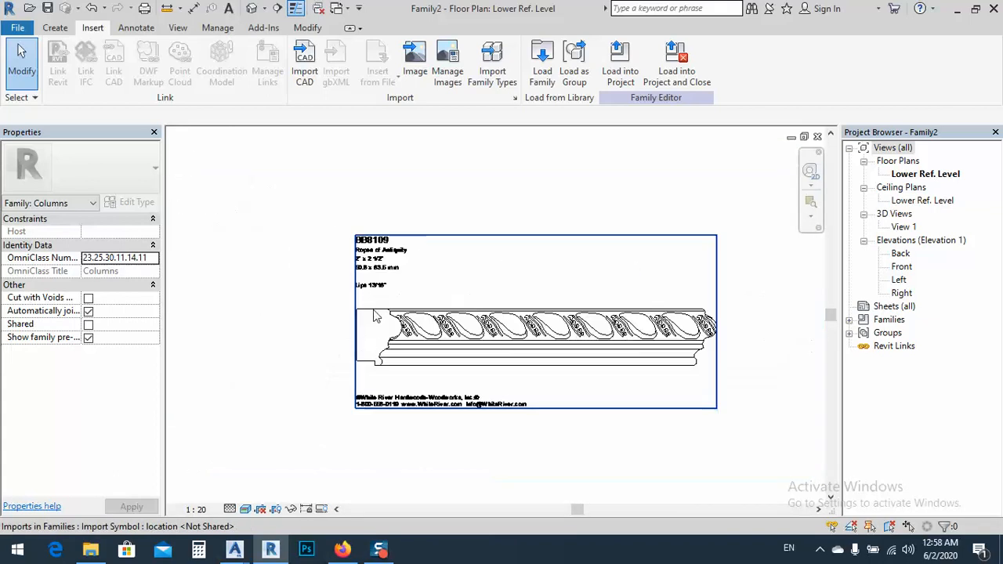
scroll(375, 315, "up", 2)
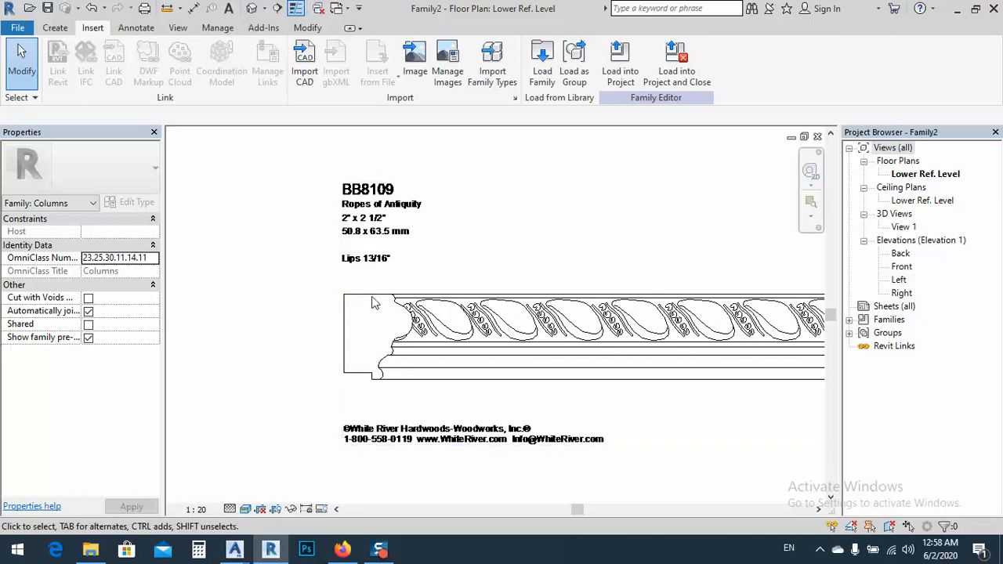
left_click(404, 351)
scroll(502, 314, "down", 2)
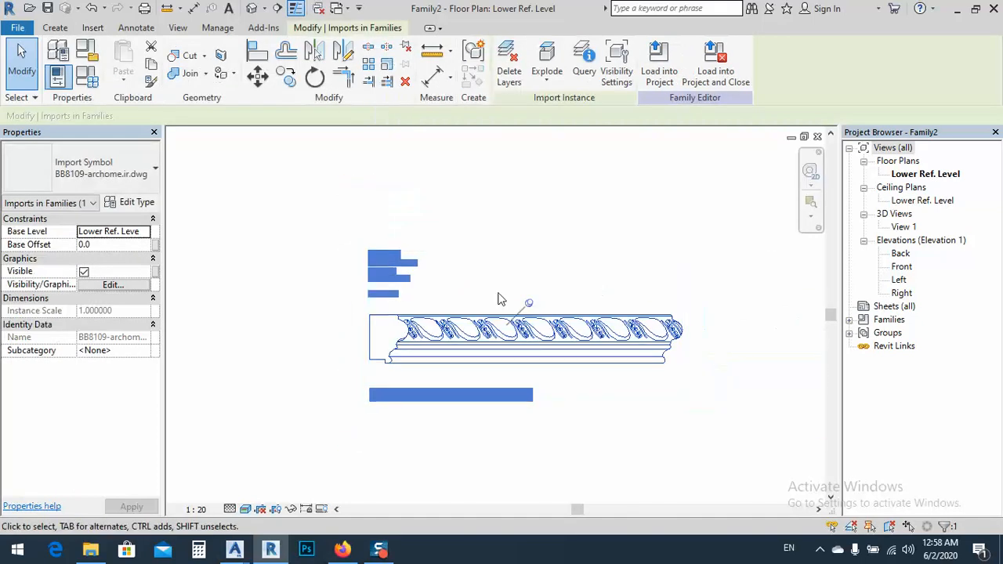
key("Delete")
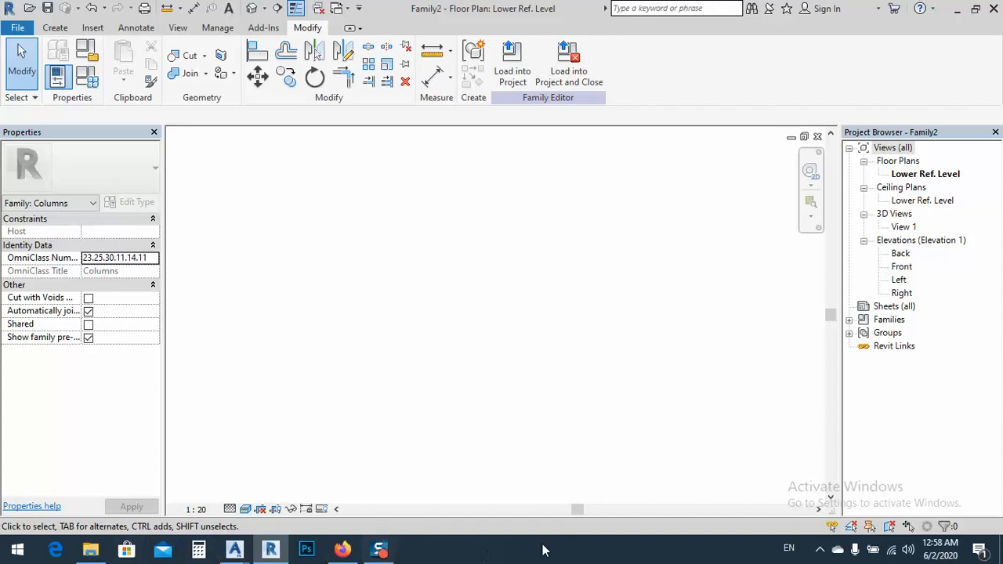
In File Explorer locate AR0700CC in art_recon3d_CD2 > Gothic Style > DXF, then return to Revit
key("alt+Tab")
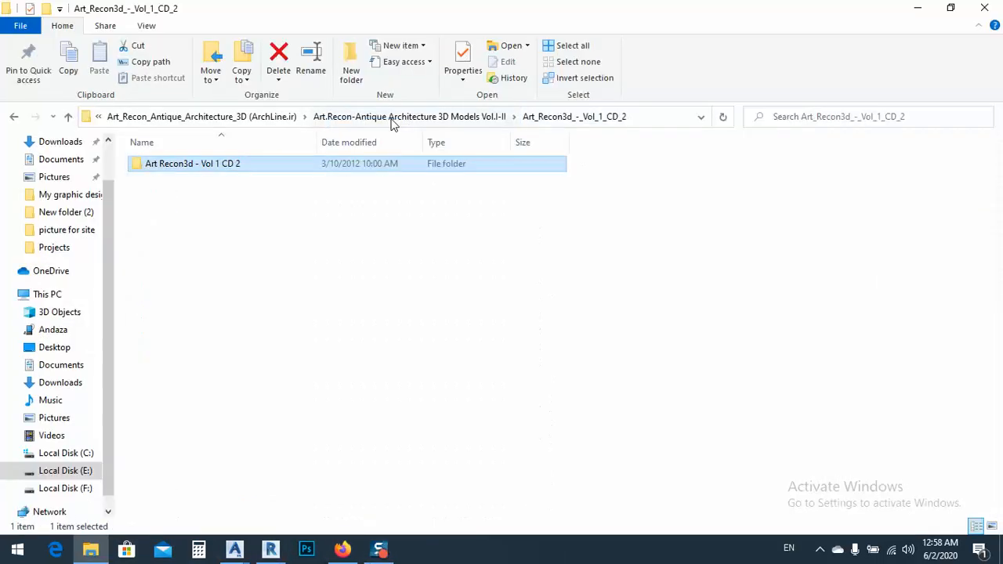
left_click(409, 116)
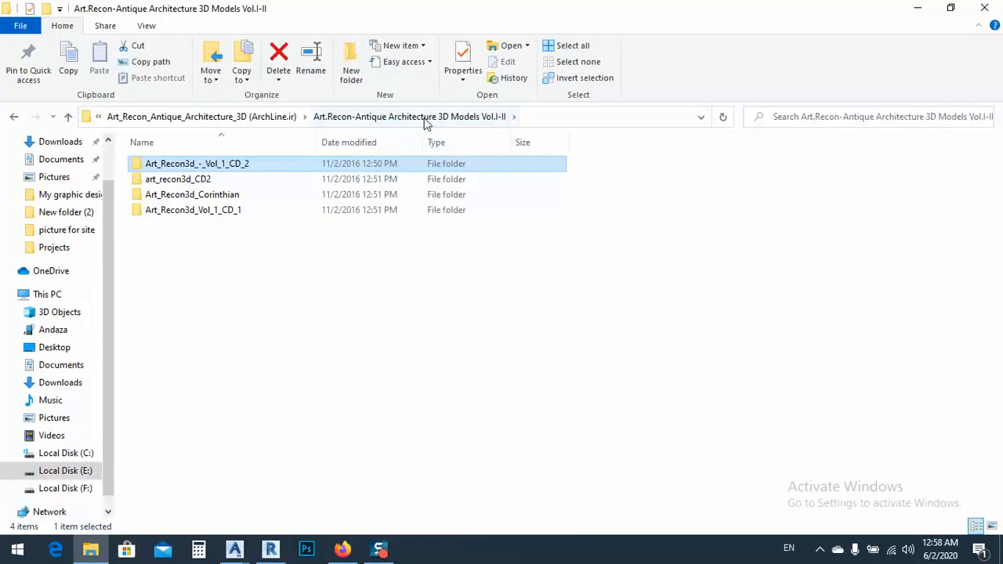
double_click(178, 179)
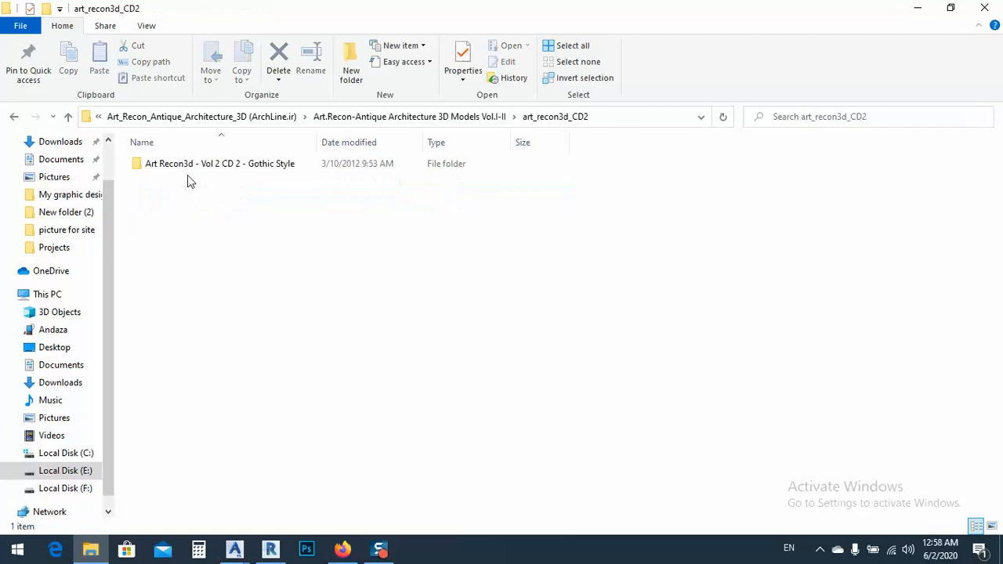
double_click(192, 166)
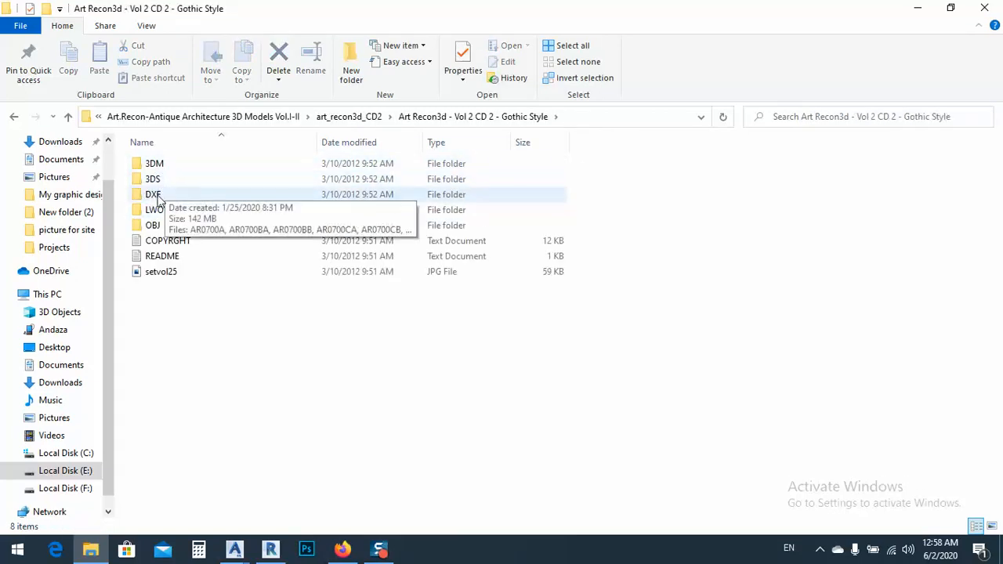
double_click(153, 194)
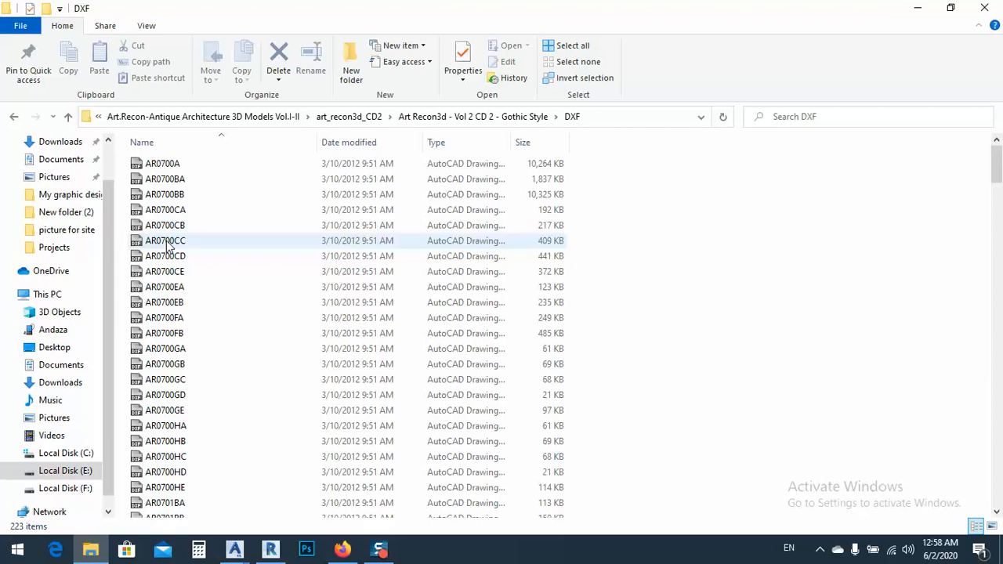
left_click(168, 241)
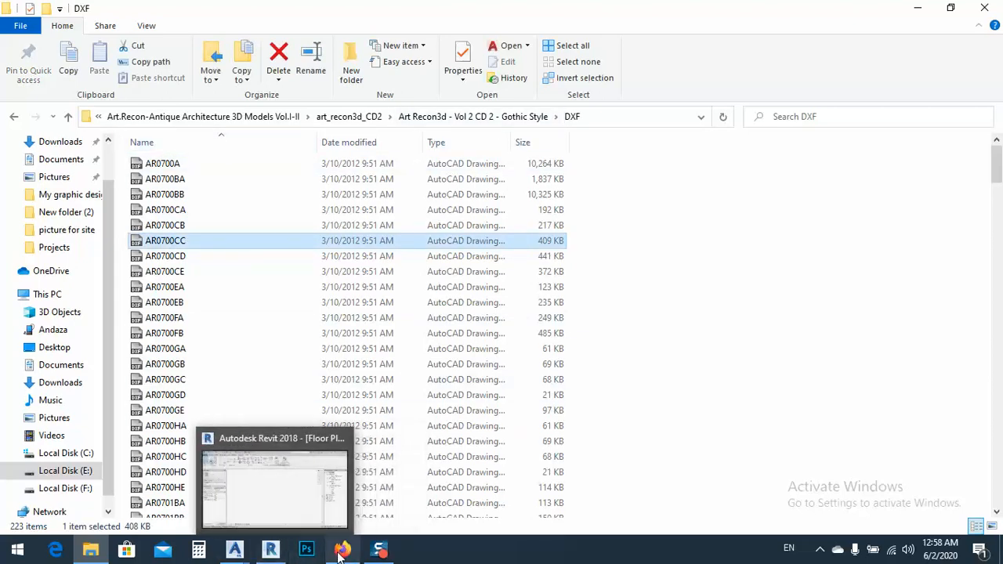
left_click(270, 548)
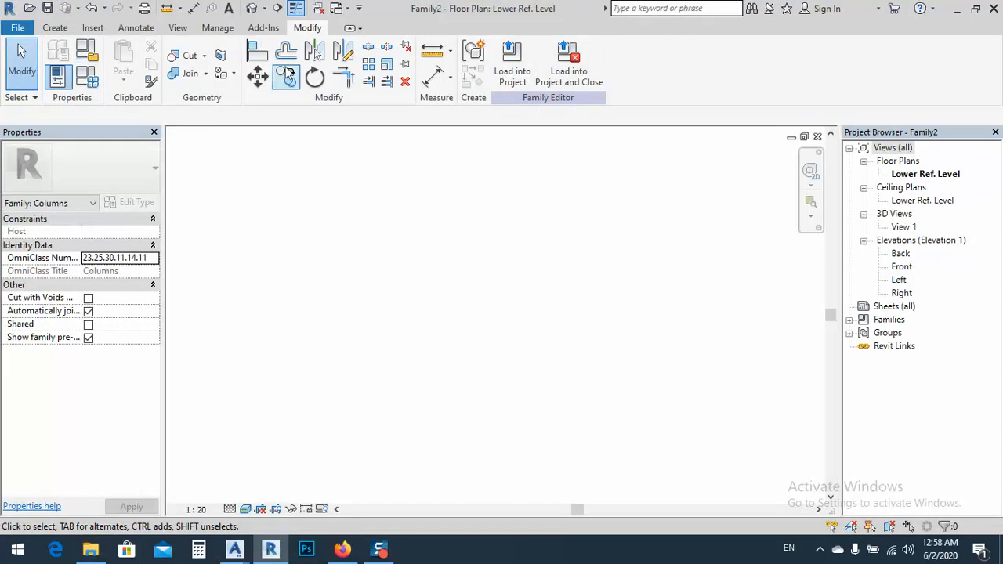
Start Import CAD and browse through the antique architecture folders to Gothic Style's DXF folder
left_click(92, 28)
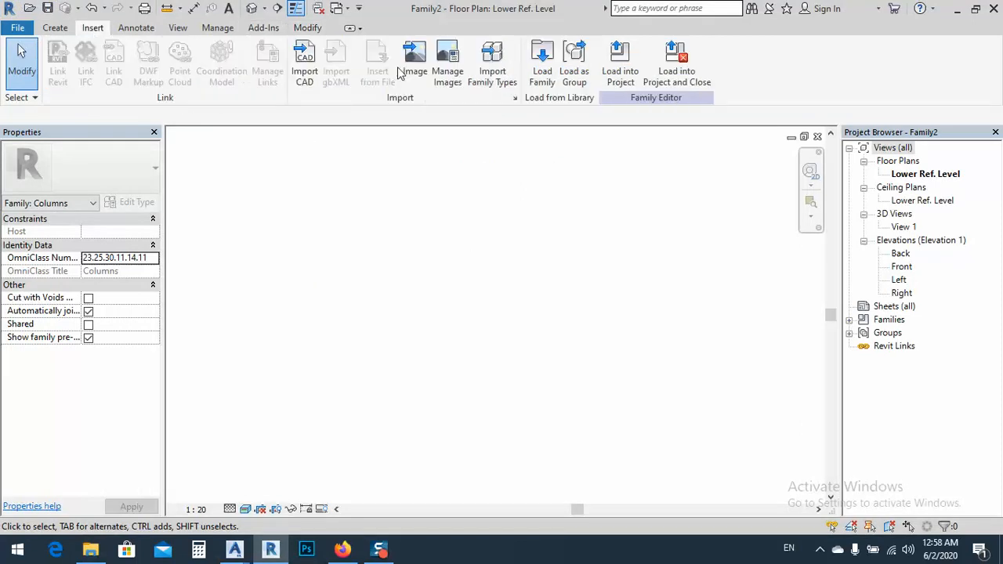
left_click(305, 63)
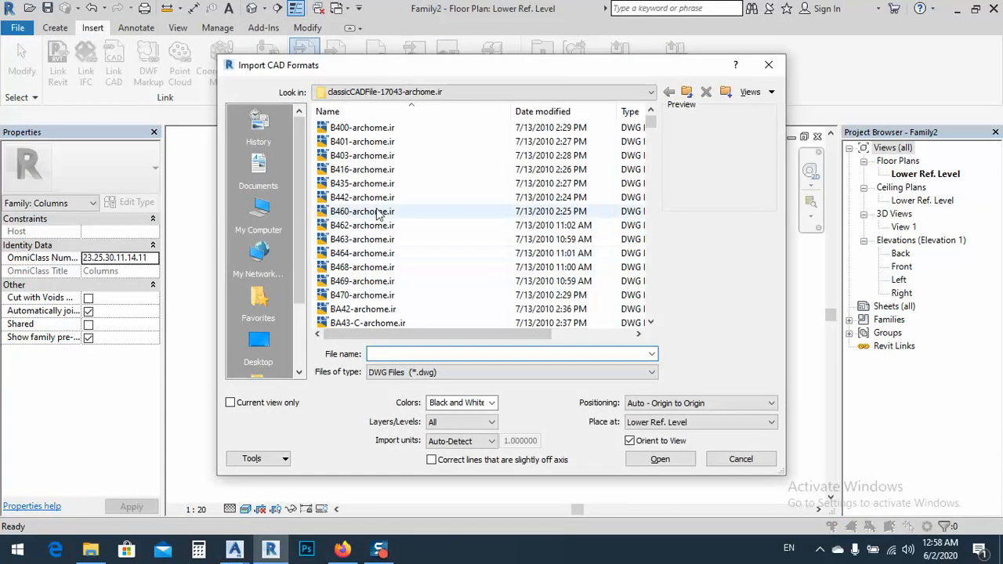
left_click(688, 92)
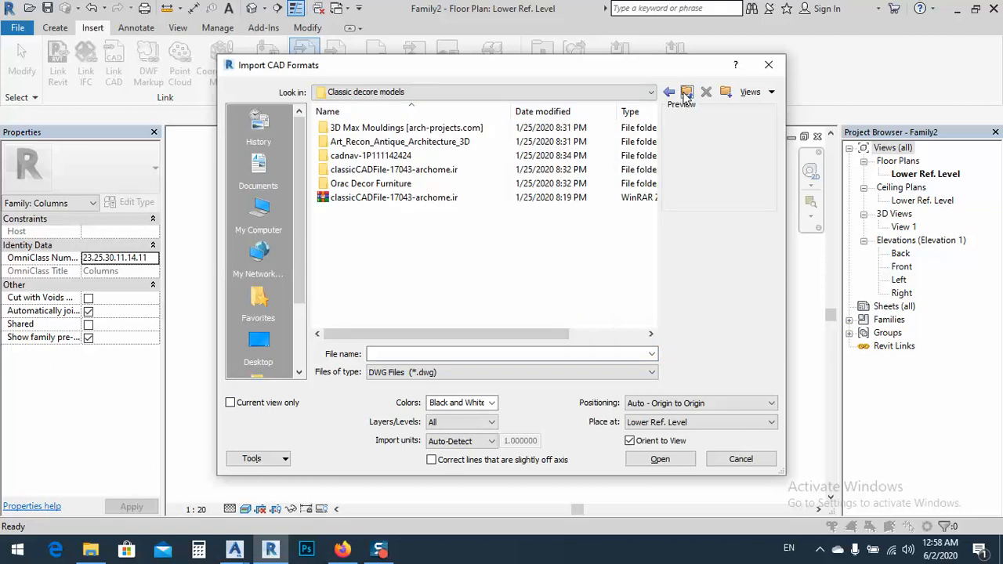
double_click(400, 142)
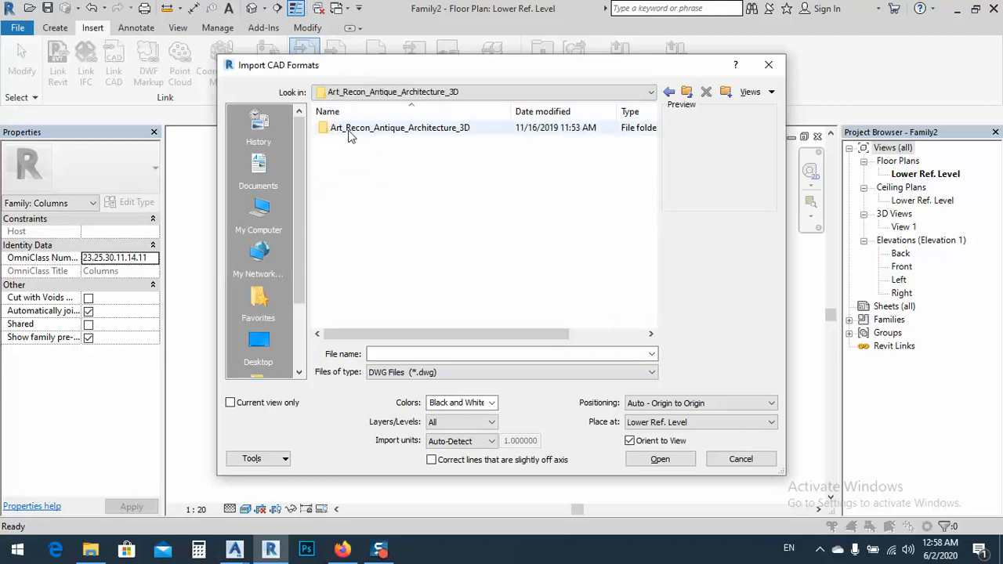
left_click(392, 128)
double_click(351, 128)
double_click(350, 129)
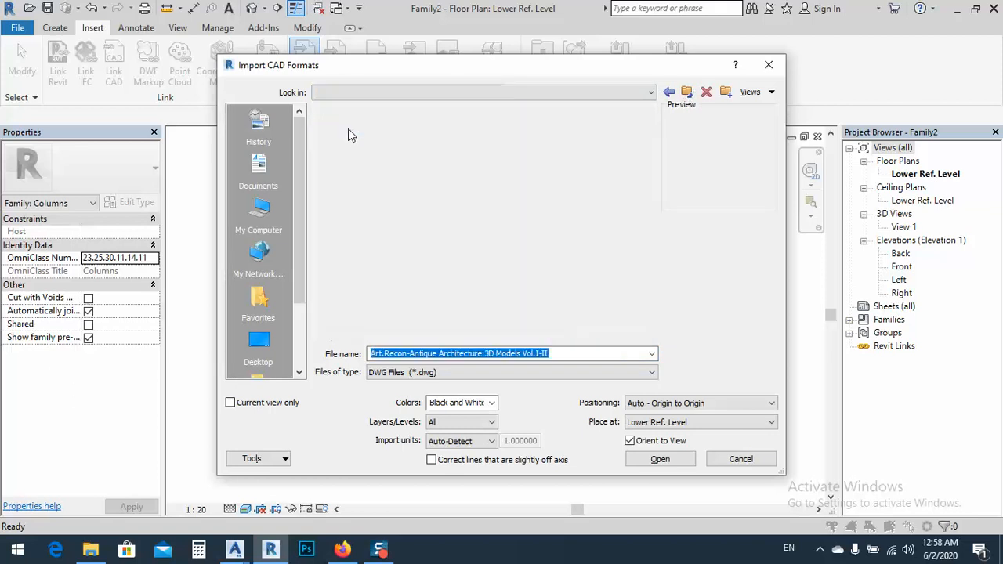
double_click(351, 142)
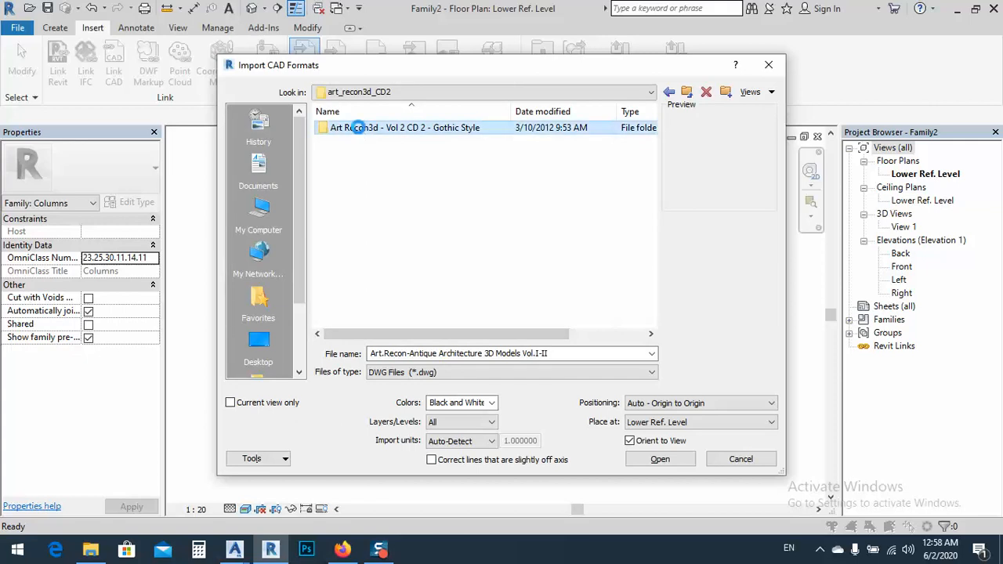
double_click(361, 128)
left_click(339, 156)
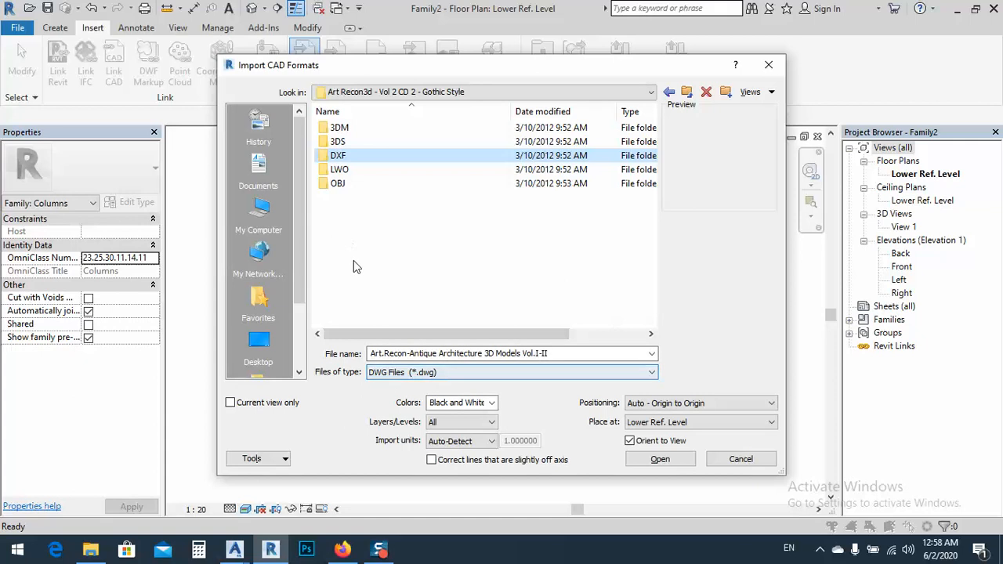
Switch the file type to DXF and import the AR0700CD drawing into the family
left_click(392, 373)
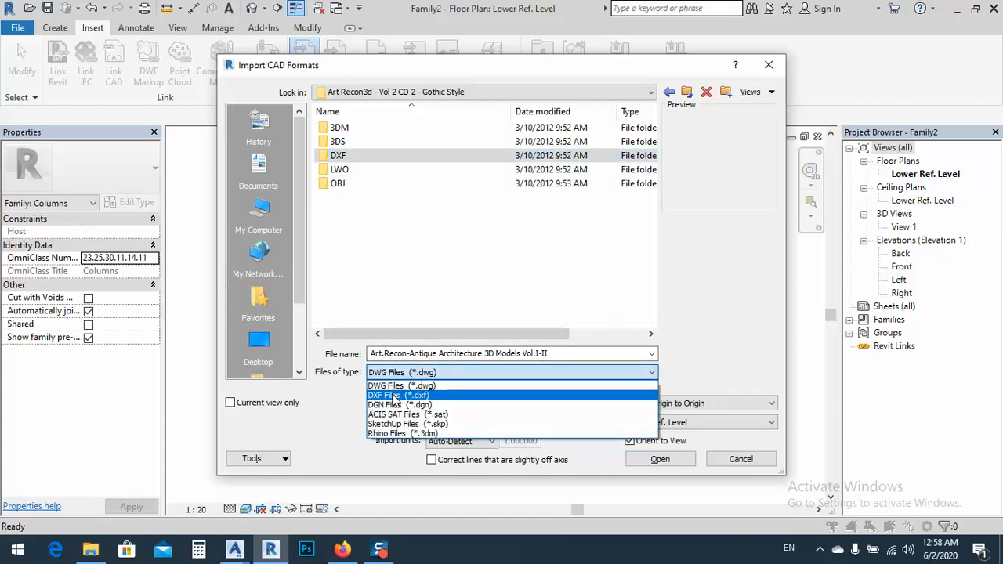
left_click(394, 396)
double_click(342, 156)
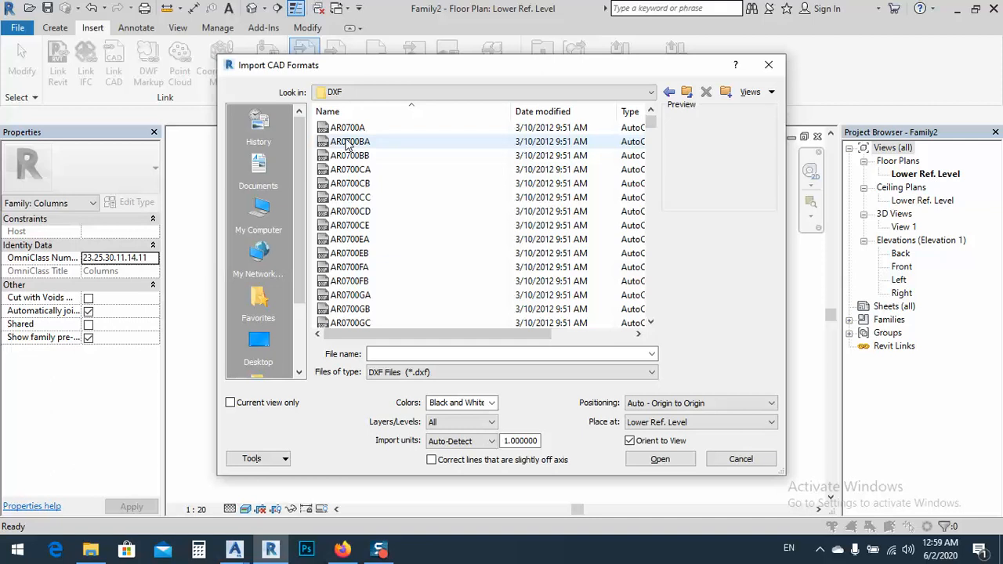
left_click(351, 212)
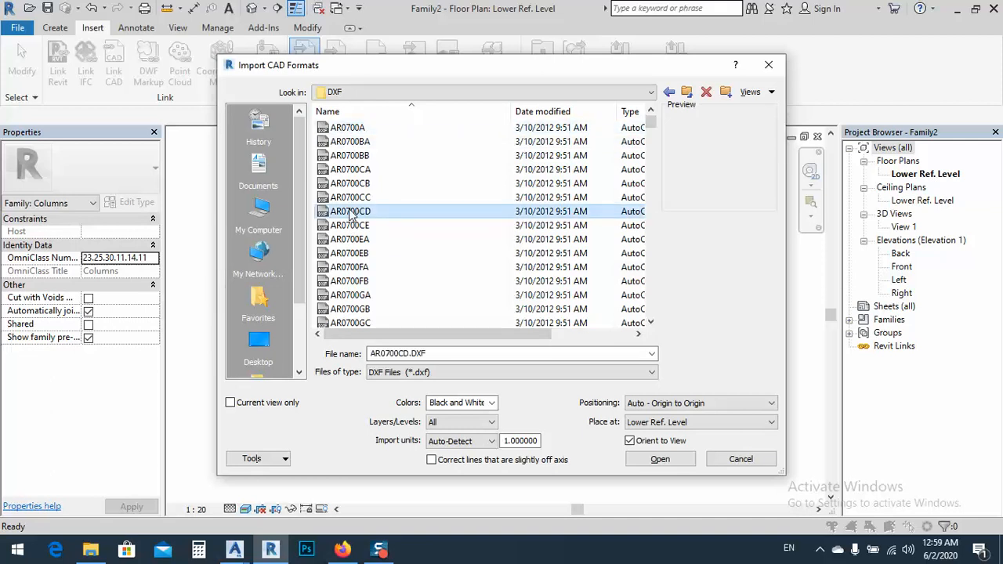
double_click(350, 212)
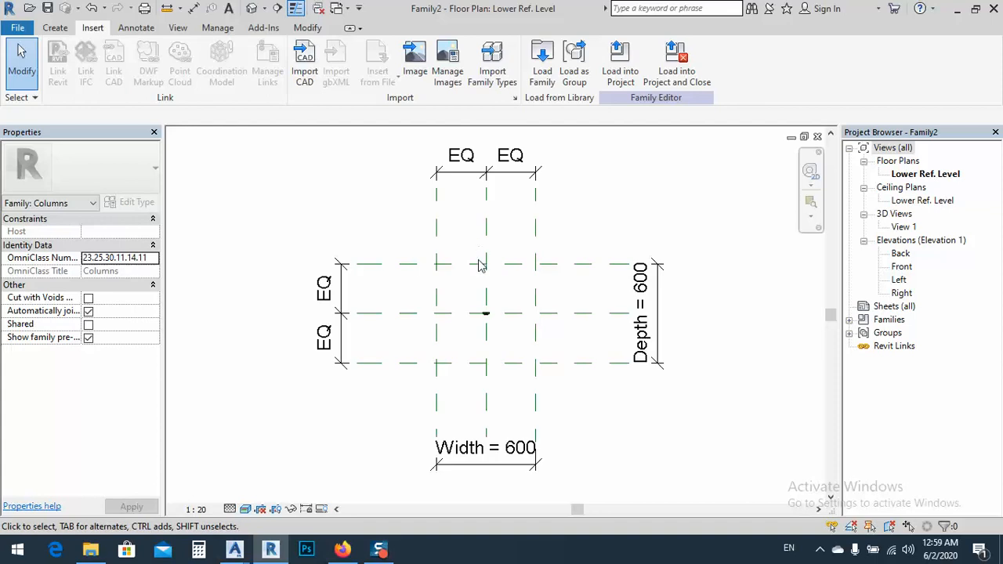
scroll(486, 314, "up", 3)
scroll(478, 329, "up", 3)
scroll(474, 333, "up", 3)
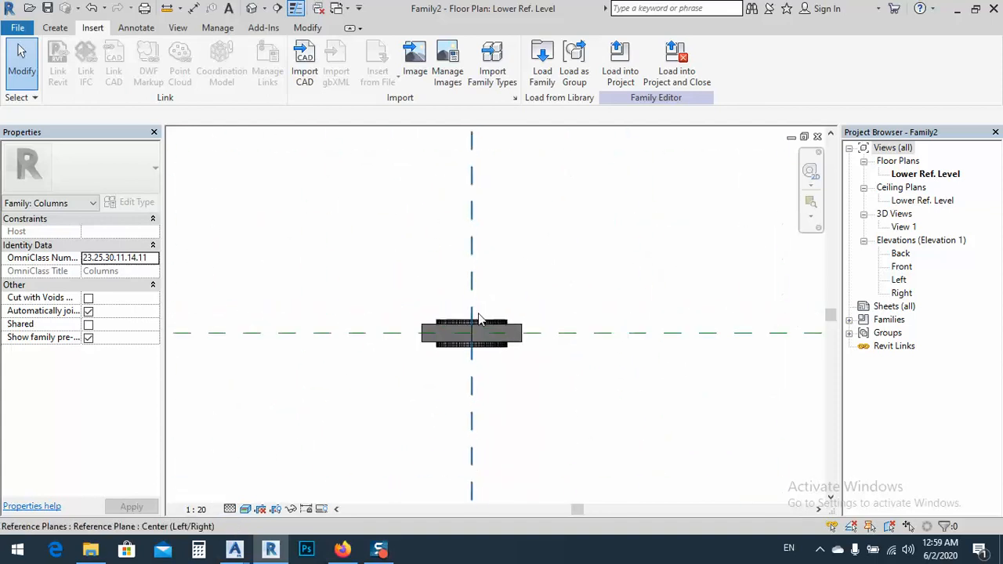
scroll(471, 336, "up", 3)
Centre the imported Gothic panel and switch to the family's default 3D view
middle_click_drag(479, 369, 492, 378)
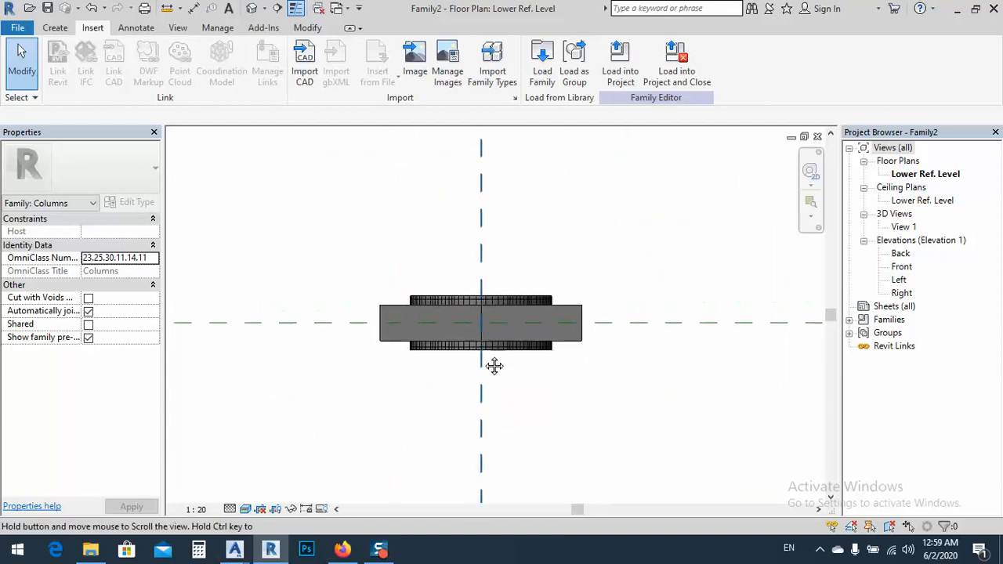
left_click(252, 8)
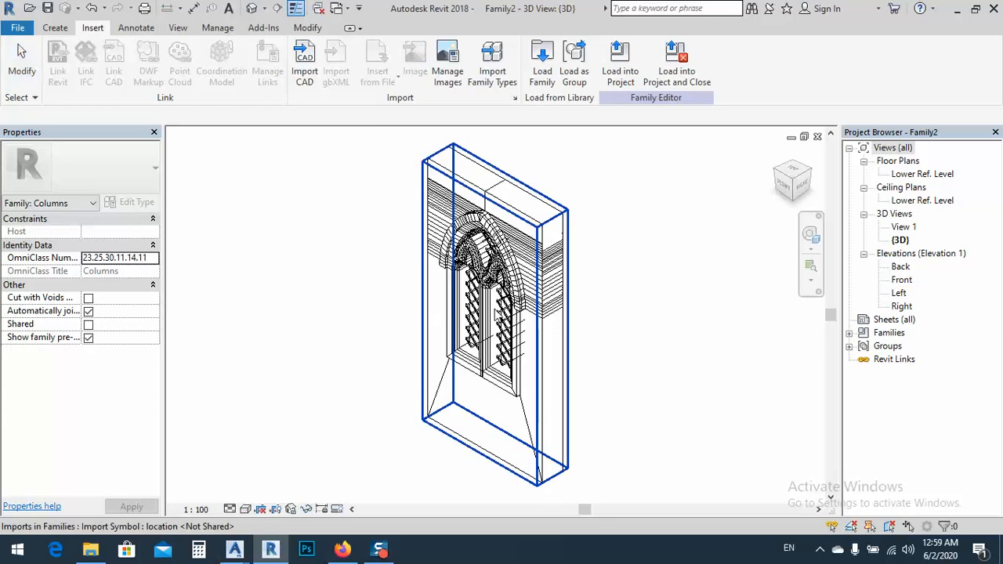
Show the Gothic window panel shaded, orbit to face it from the front and deselect it
middle_click_drag(580, 329, 602, 324, "shift")
scroll(602, 324, "up", 3)
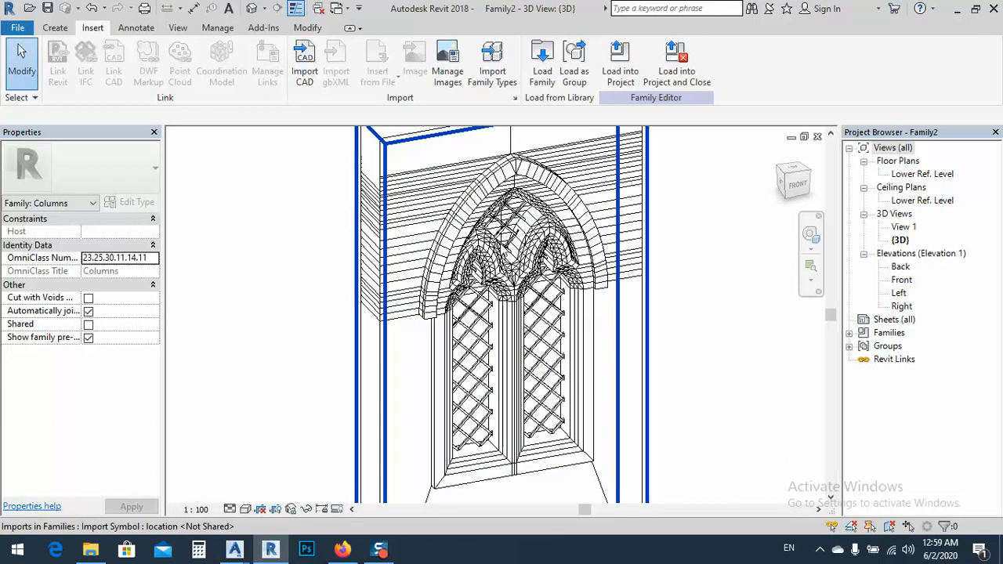
middle_click_drag(368, 431, 365, 448)
left_click(229, 509)
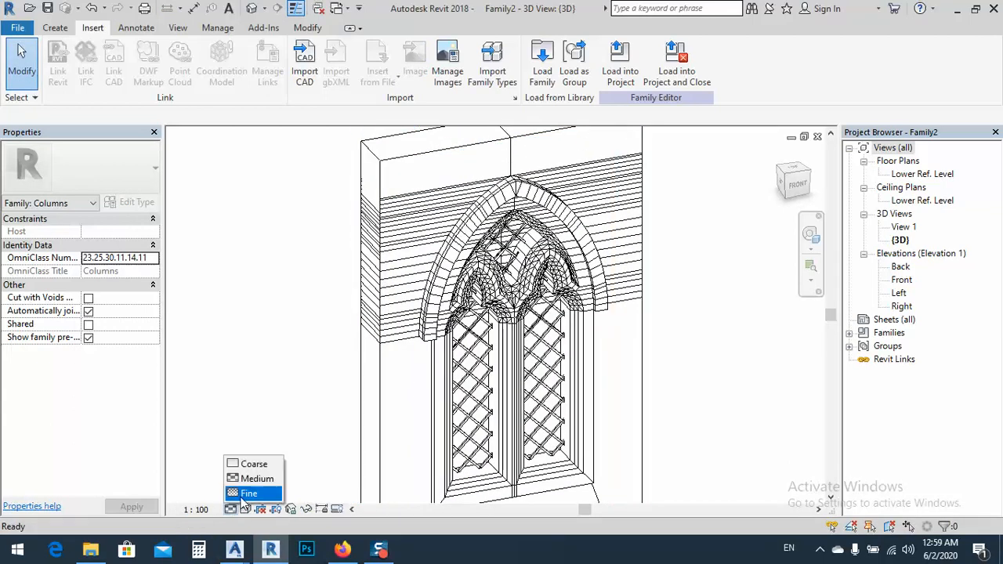
left_click(251, 491)
left_click(246, 509)
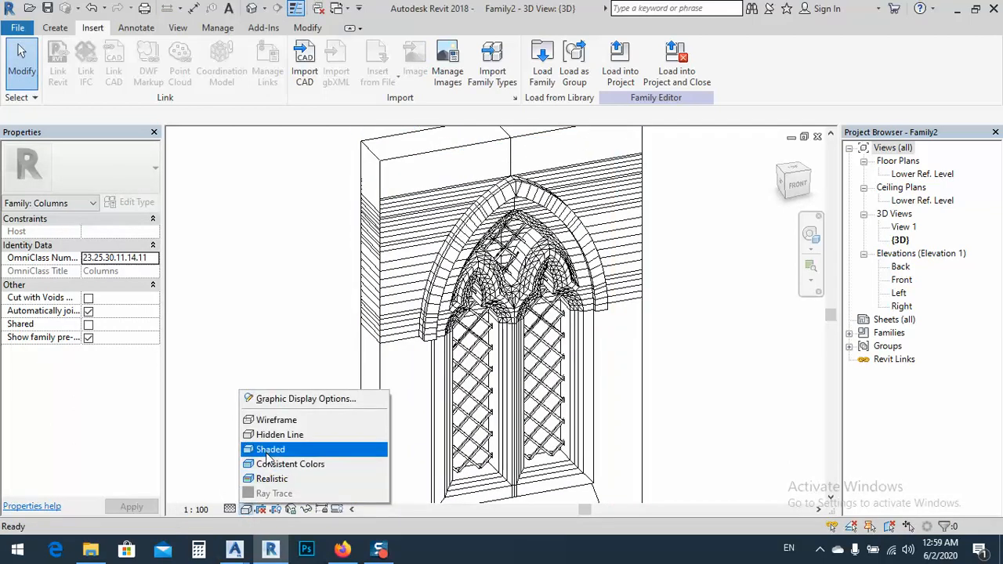
left_click(270, 479)
mouse_move(507, 365)
middle_mouse_down("shift")
mouse_move(540, 327)
mouse_move(816, 333)
mouse_move(546, 291)
middle_mouse_up("shift")
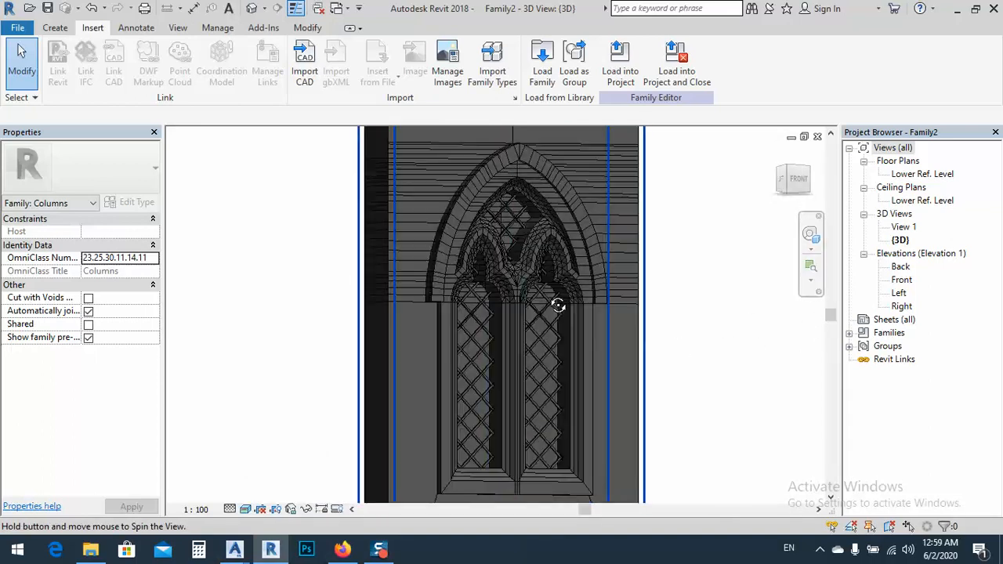
scroll(547, 291, "down", 2)
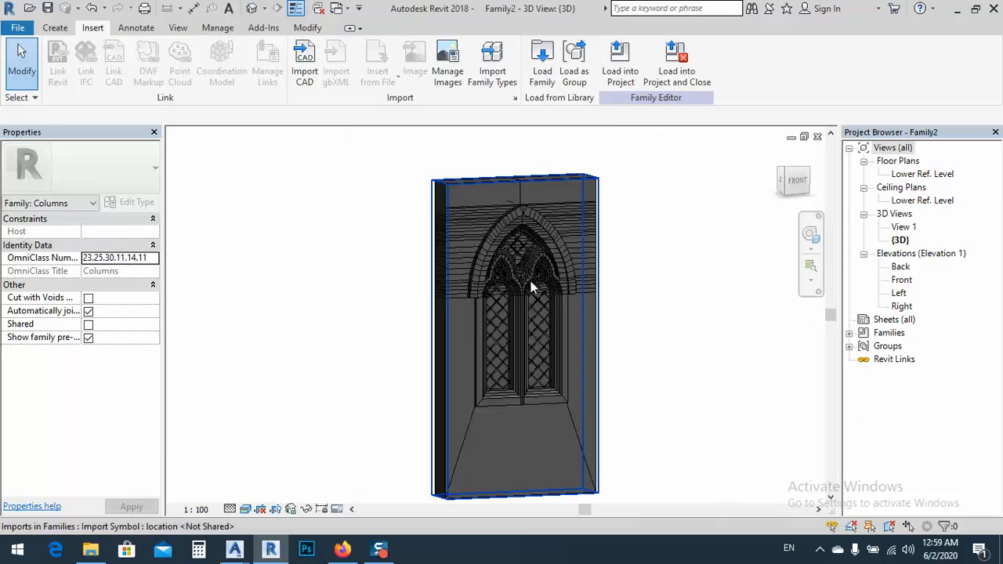
scroll(501, 282, "down", 2)
left_click(663, 373)
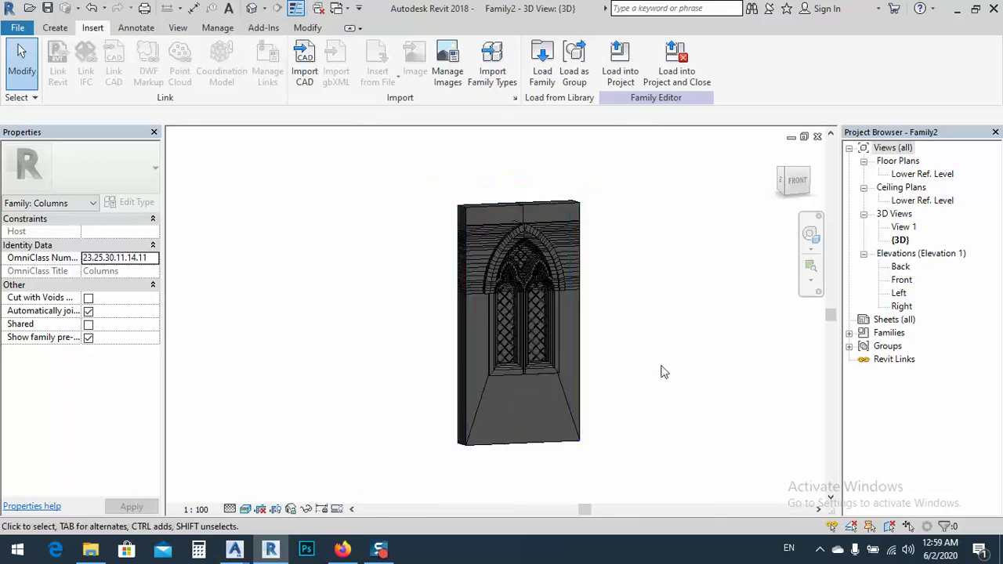
Import the AR0702AA finial drawing and delete the Gothic window panel import
left_click(305, 62)
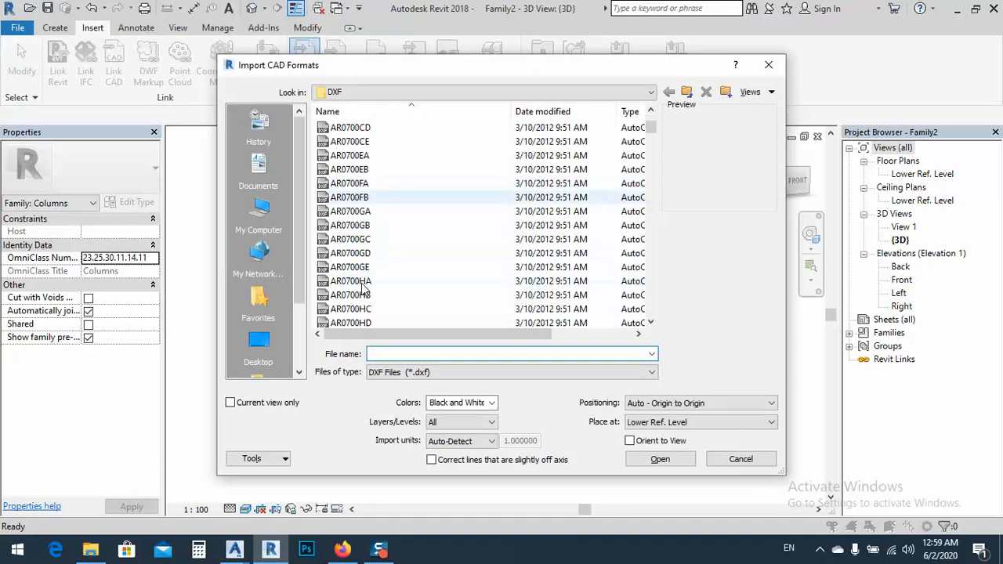
double_click(350, 267)
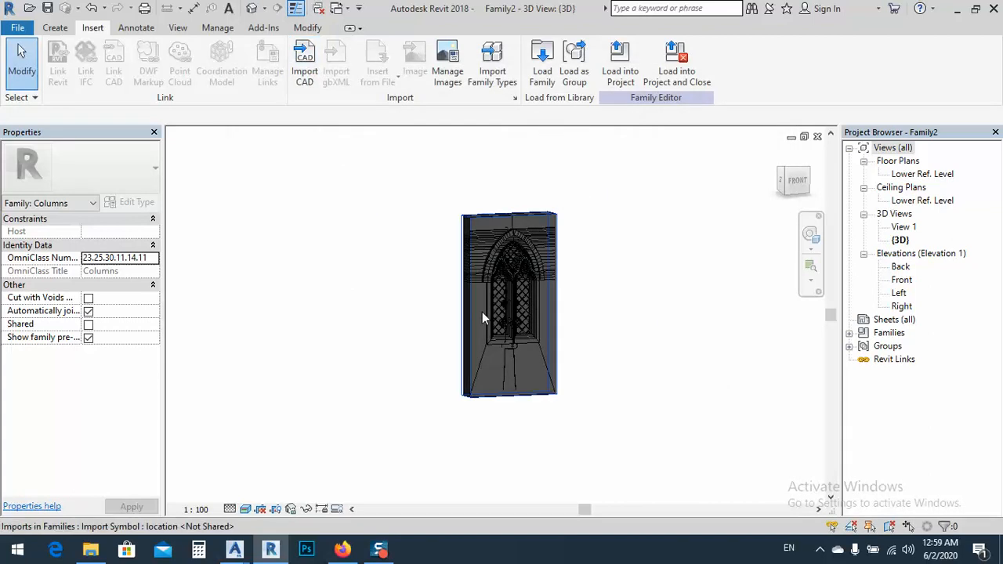
left_click(505, 267)
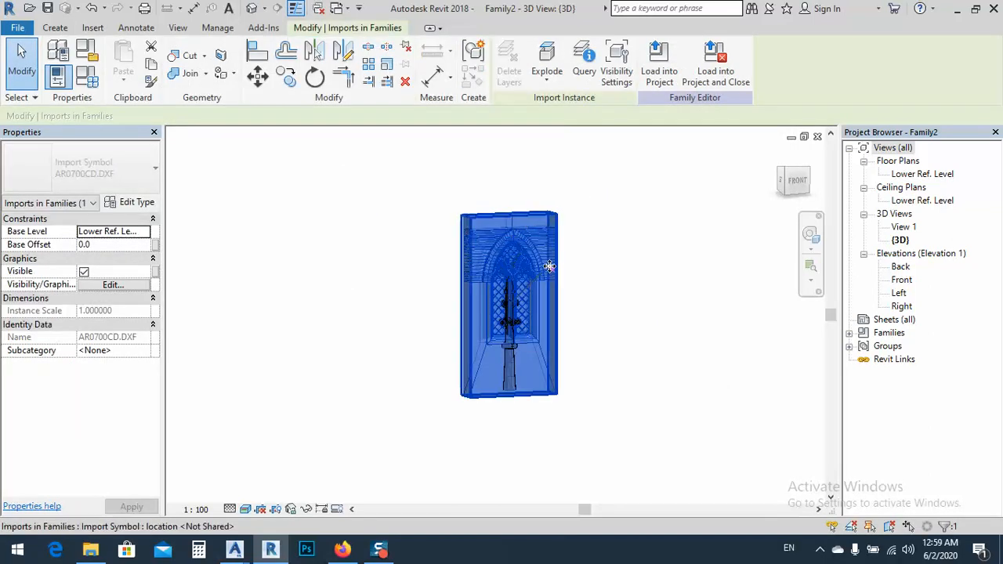
key("Delete")
scroll(508, 298, "up", 2)
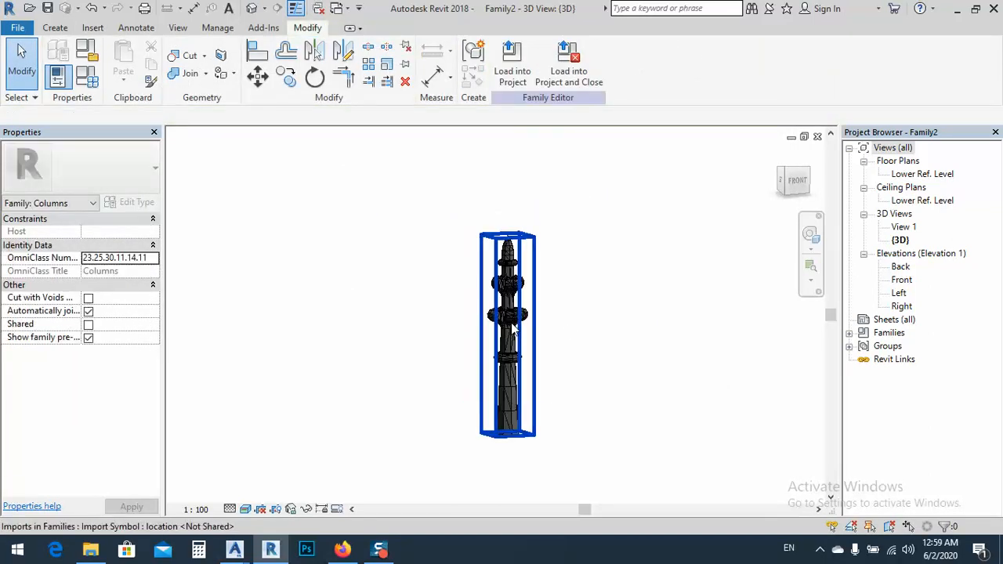
scroll(508, 264, "up", 2)
scroll(508, 263, "up", 2)
scroll(510, 274, "down", 2)
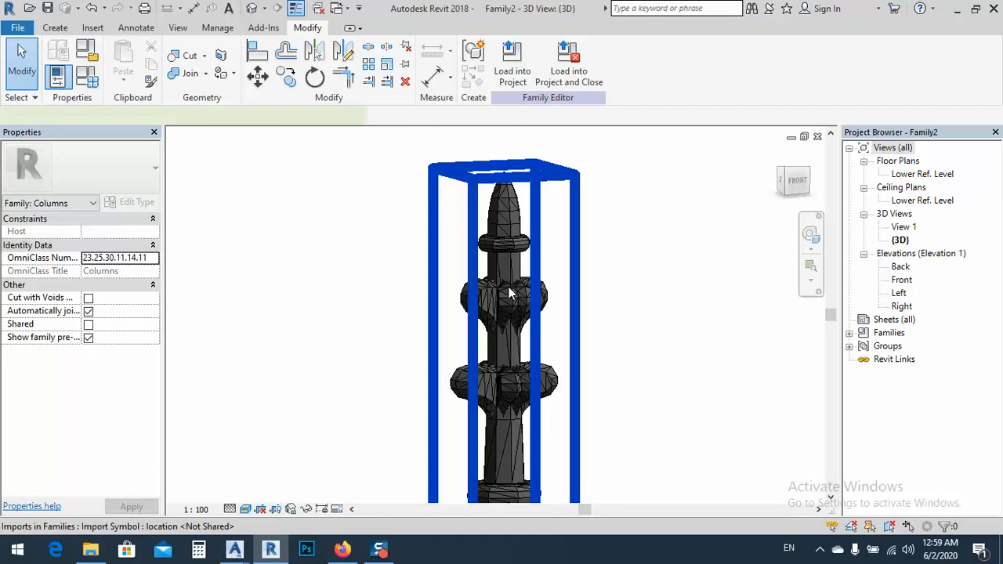
Delete the finial import too, leaving the 3D view empty
left_click(509, 286)
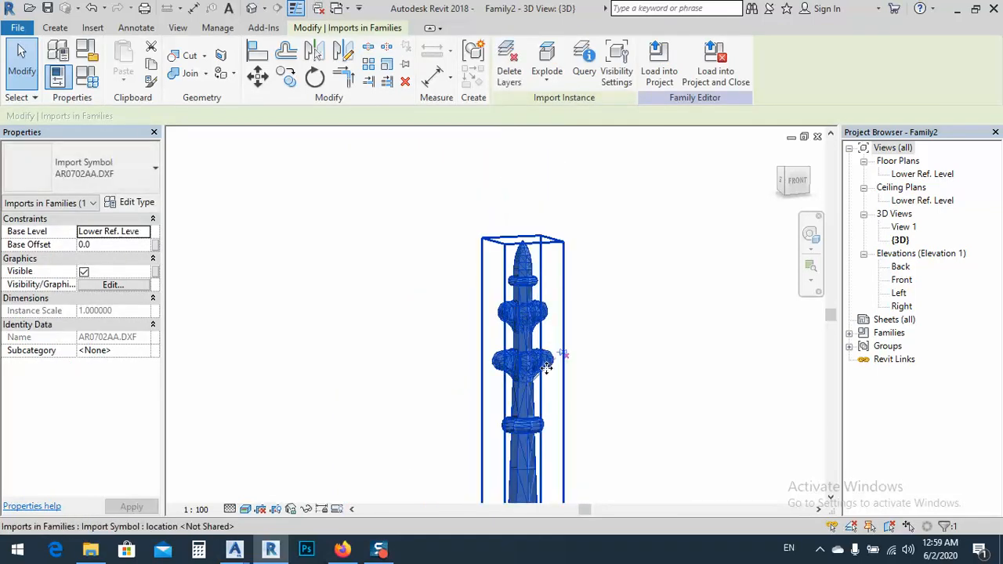
key("Delete")
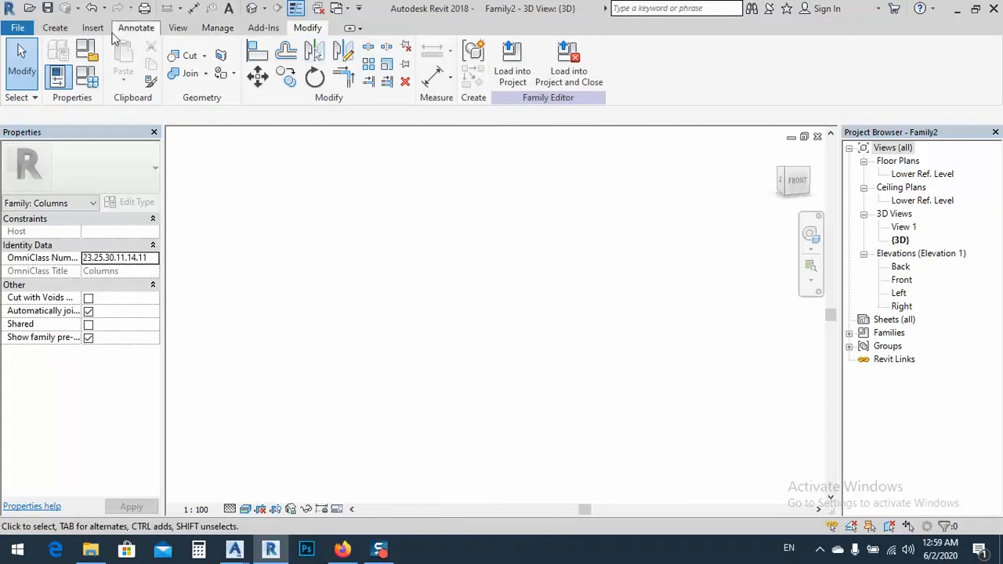
left_click(93, 27)
Import the AR0794BA.DXF column base, centre it in the 3D view and select it
left_click(305, 62)
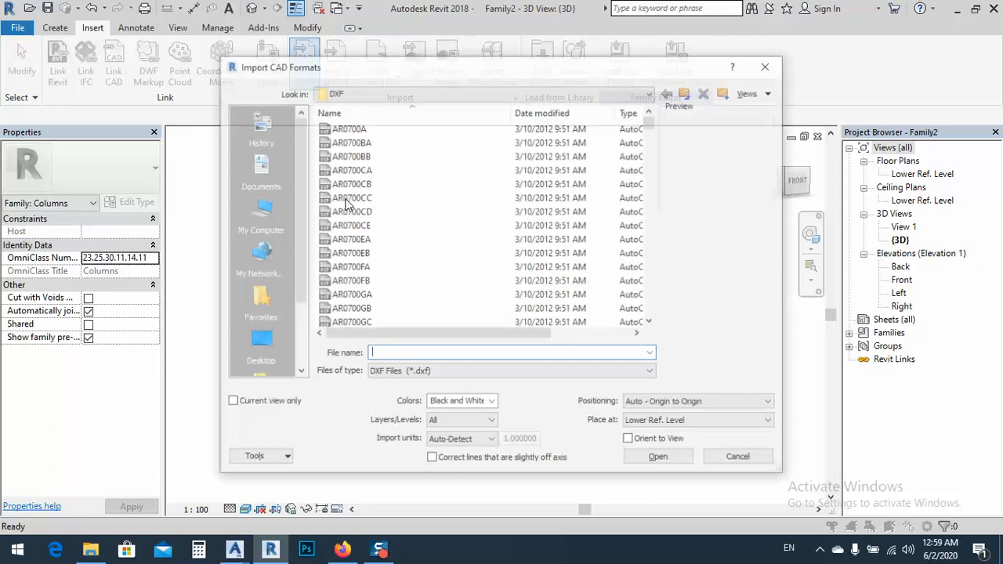
scroll(369, 253, "down", 5)
scroll(368, 253, "down", 5)
scroll(368, 253, "down", 5)
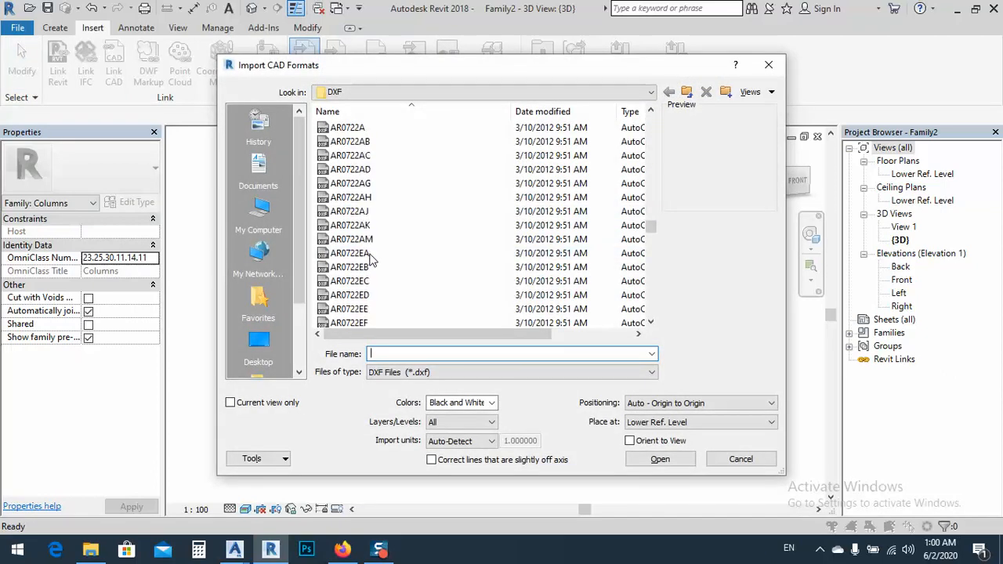
scroll(372, 258, "down", 5)
double_click(351, 268)
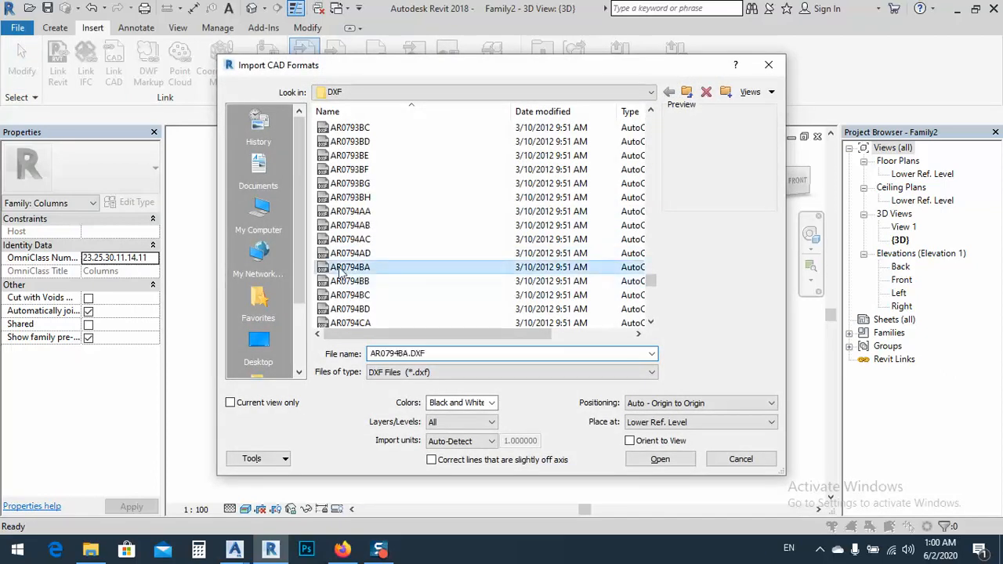
middle_click_drag(522, 471, 502, 235)
left_click(486, 348)
scroll(490, 361, "up", 3)
scroll(486, 314, "up", 2)
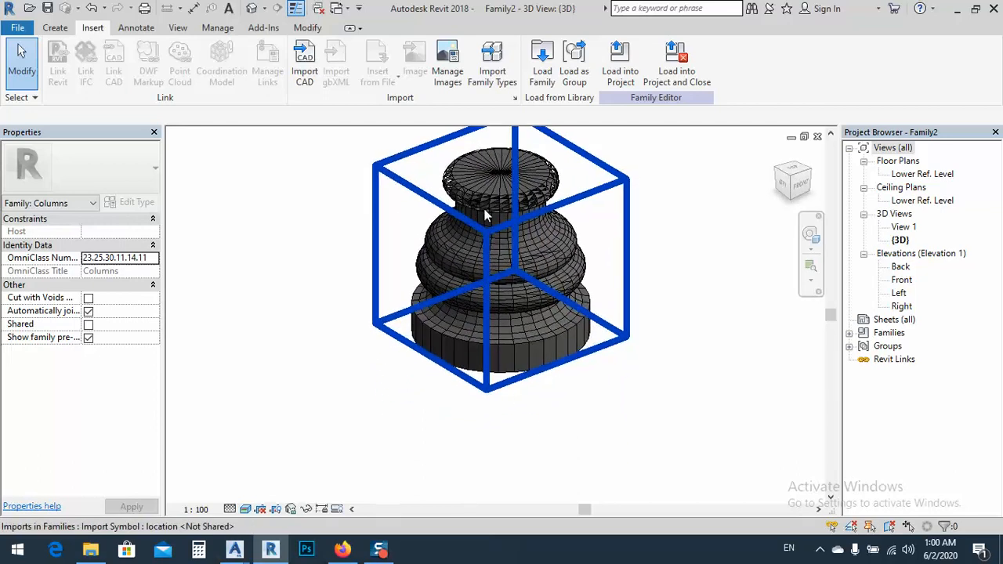
scroll(499, 181, "up", 3)
scroll(571, 354, "down", 3)
scroll(540, 282, "down", 2)
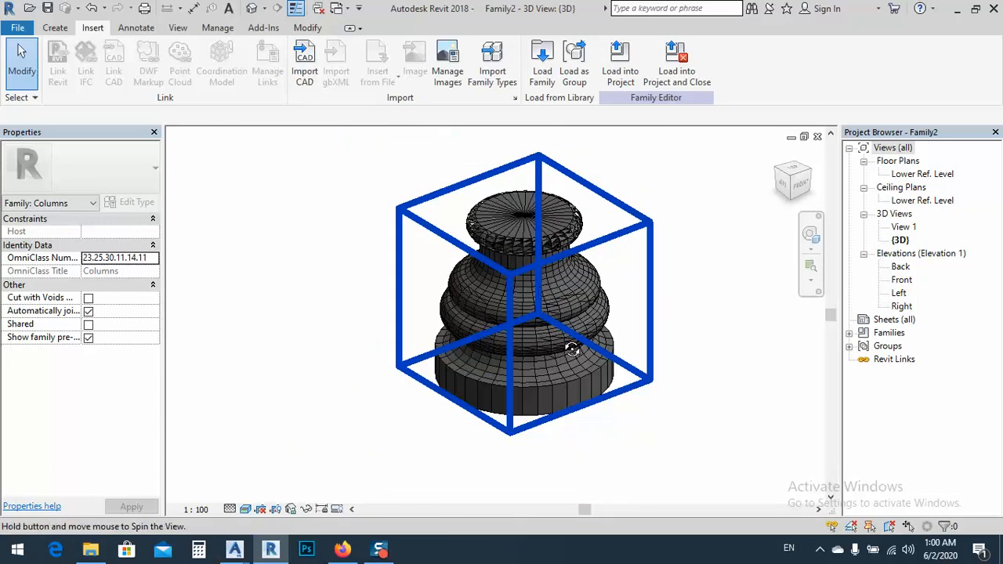
mouse_move(517, 236)
middle_mouse_down("shift")
mouse_move(617, 353)
mouse_move(564, 298)
middle_mouse_up("shift")
scroll(549, 255, "up", 1)
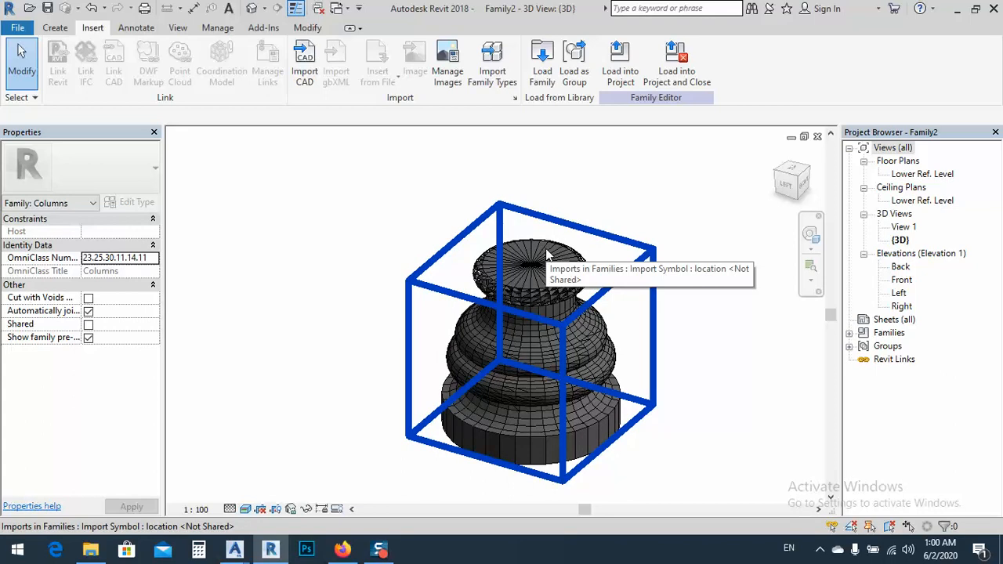
scroll(547, 259, "down", 2)
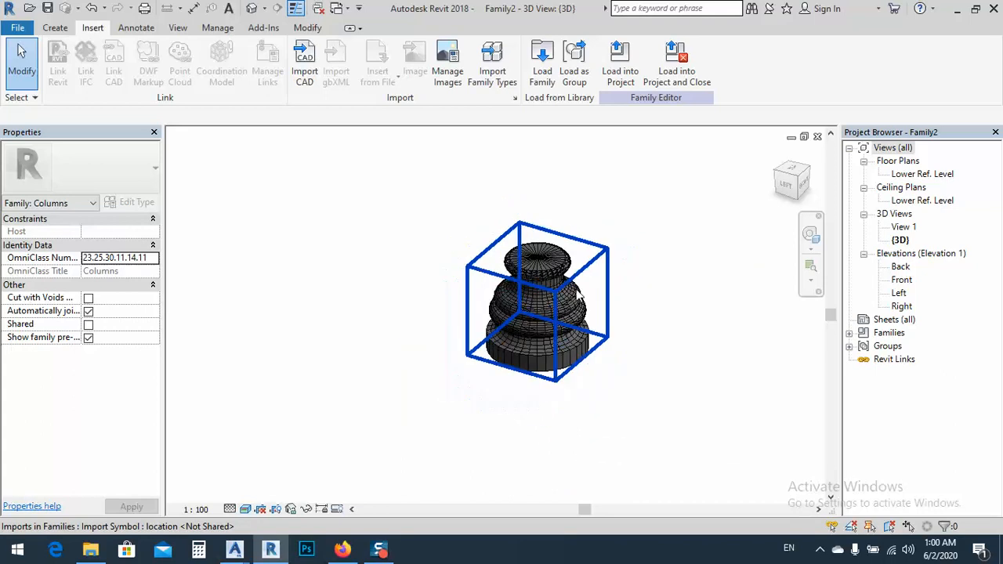
scroll(578, 296, "up", 2)
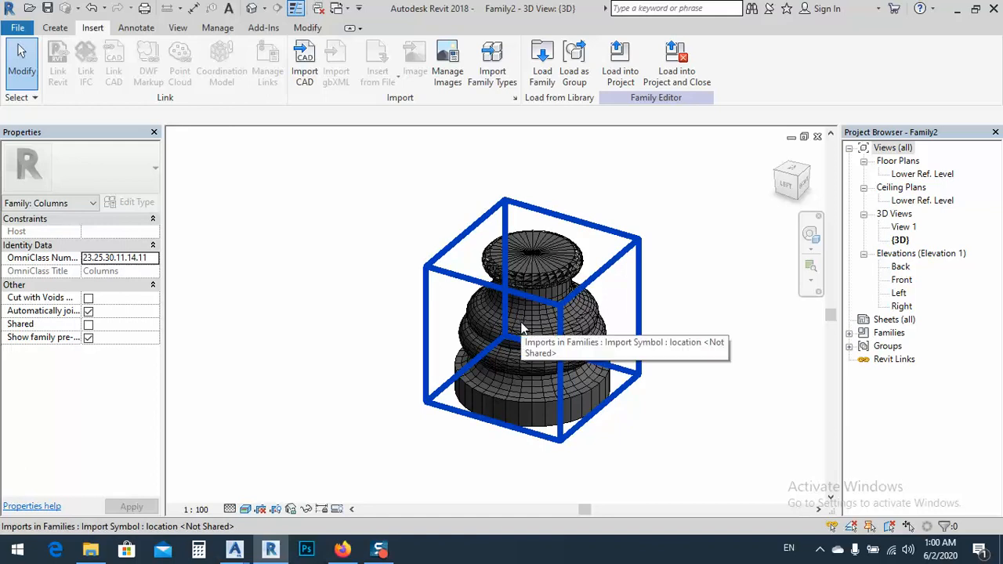
scroll(615, 306, "down", 2)
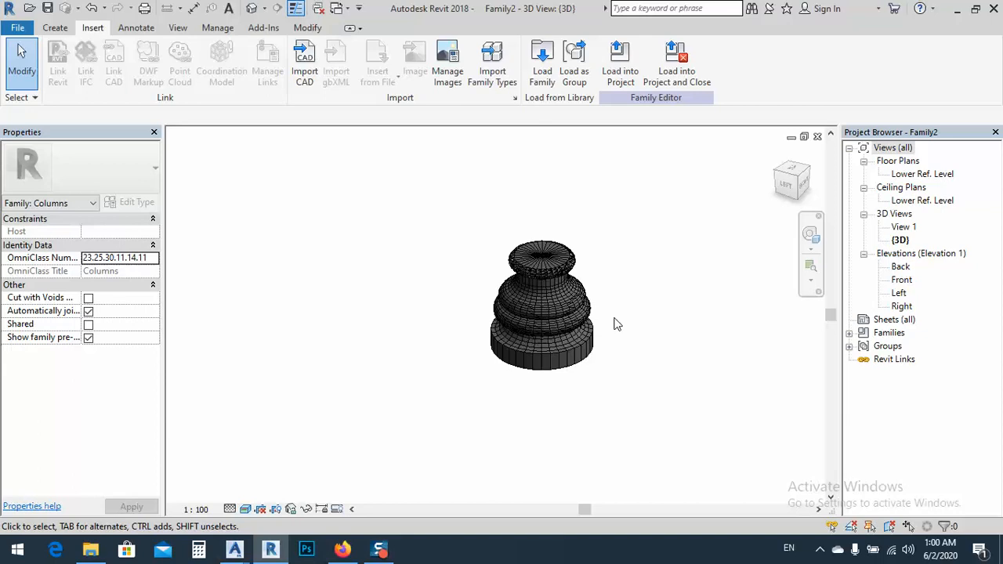
Pin the imported column base and scale it up from picked reference points
left_click(569, 332)
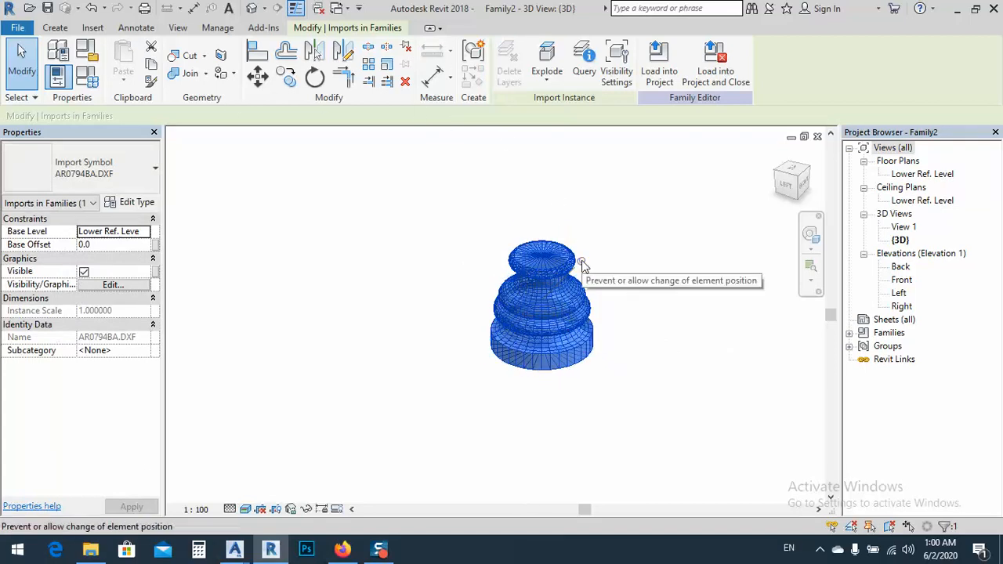
left_click(387, 70)
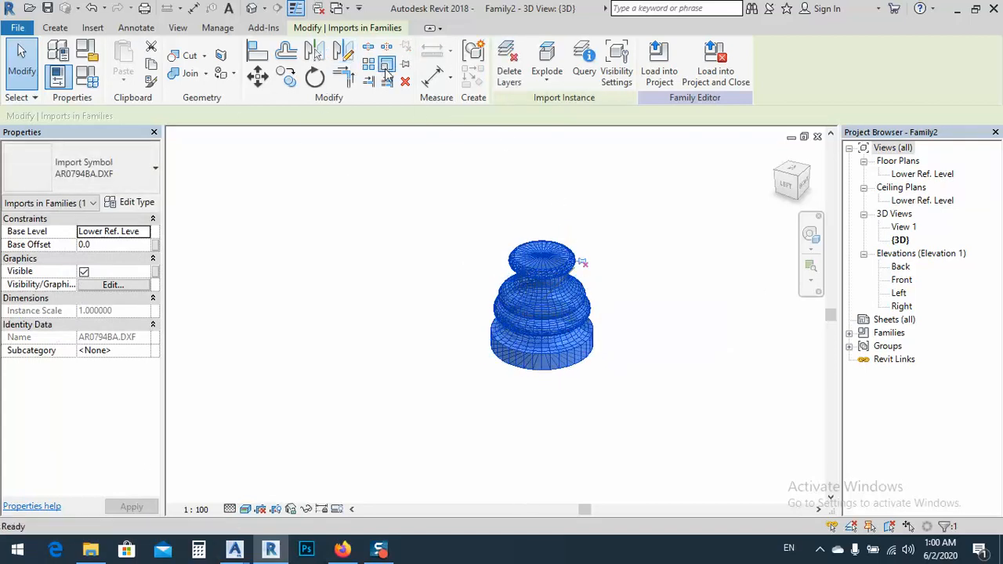
left_click(533, 337)
left_click(645, 264)
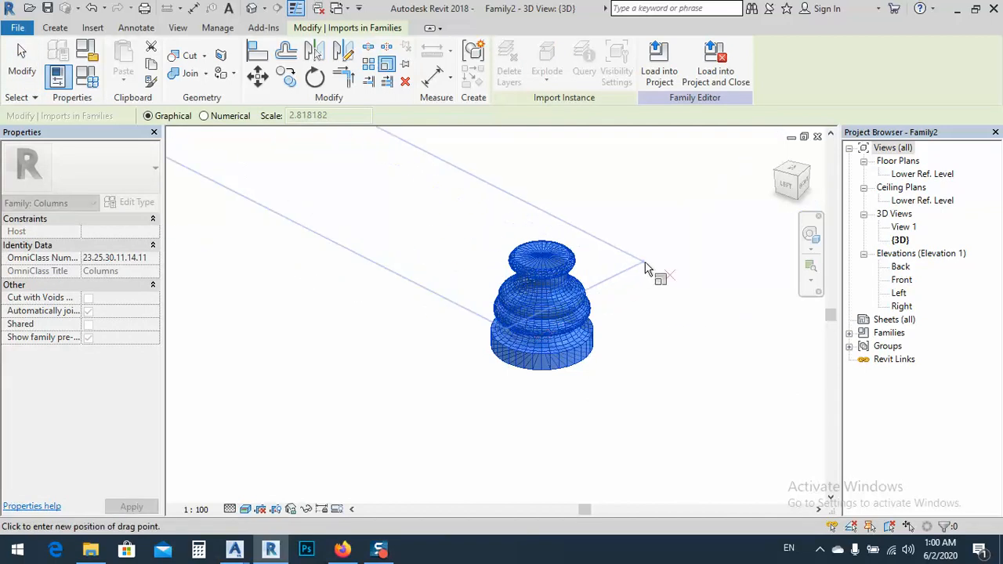
scroll(518, 250, "down", 2)
scroll(612, 392, "down", 1)
key("Escape")
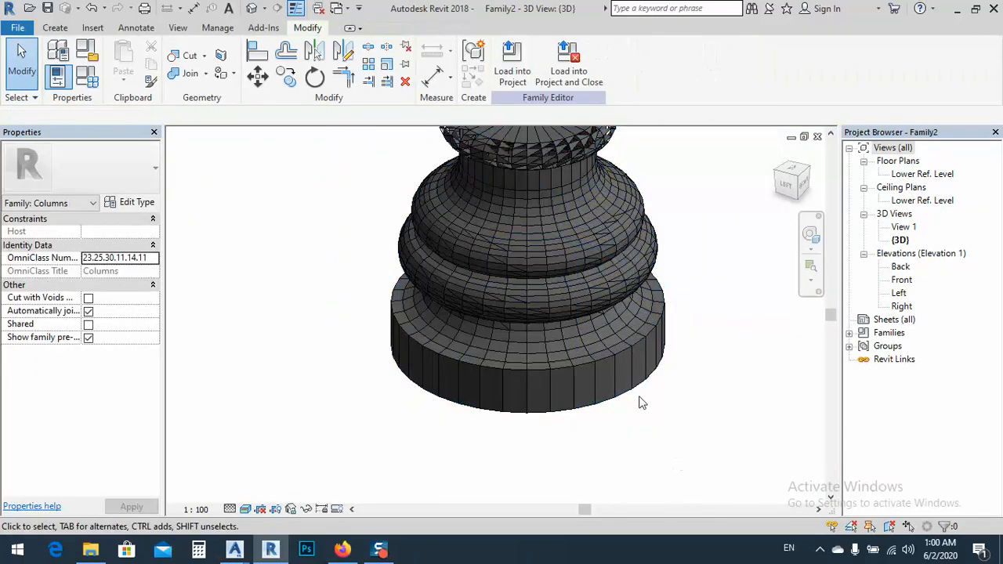
Reselect the enlarged base, clear the selection and orbit to inspect it
left_click(582, 325)
scroll(573, 355, "up", 2)
scroll(535, 274, "up", 2)
scroll(513, 278, "up", 2)
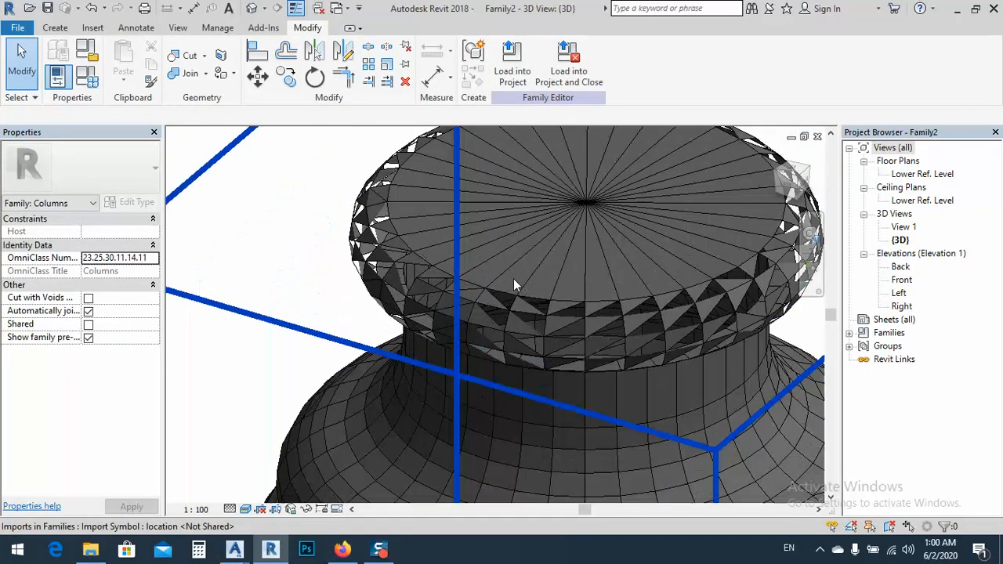
scroll(514, 278, "up", 1)
key("Escape")
key("Delete")
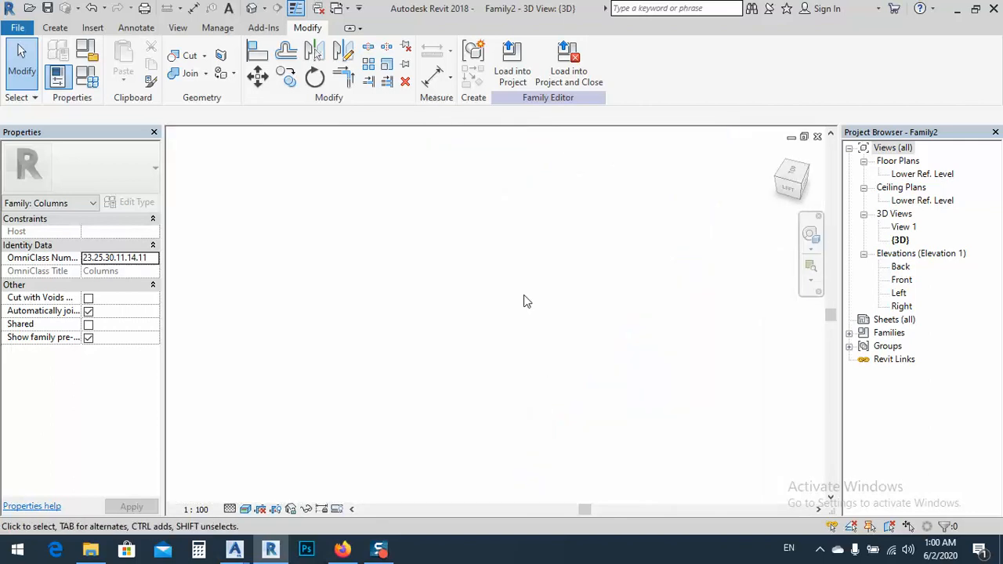
scroll(526, 301, "down", 2)
scroll(529, 274, "down", 1)
mouse_move(533, 278)
middle_mouse_down("shift")
mouse_move(549, 365)
mouse_move(682, 404)
mouse_move(584, 314)
middle_mouse_up("shift")
scroll(584, 314, "up", 3)
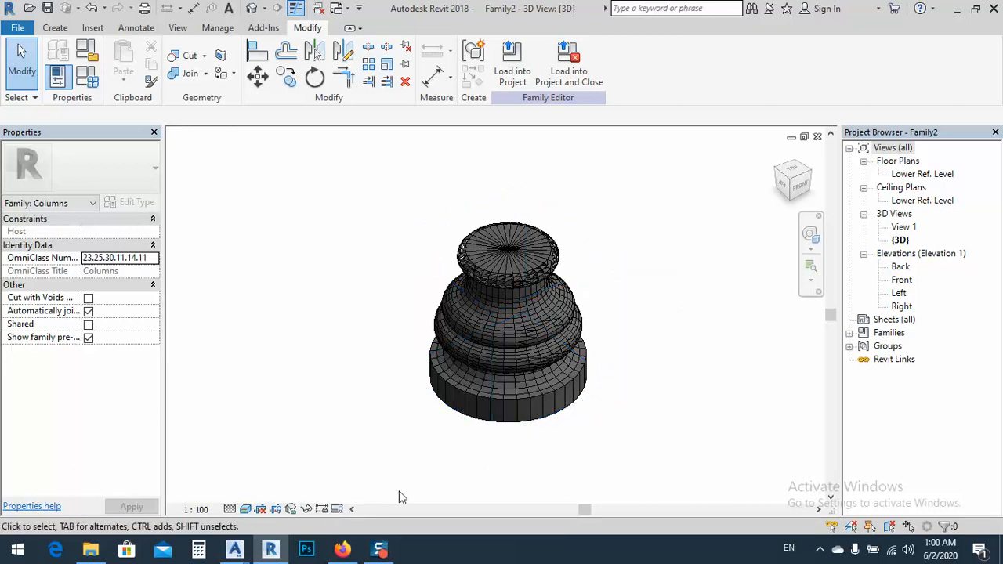
Close the family's 3D and floor plan views without saving, leaving Project2 open
left_click(817, 138)
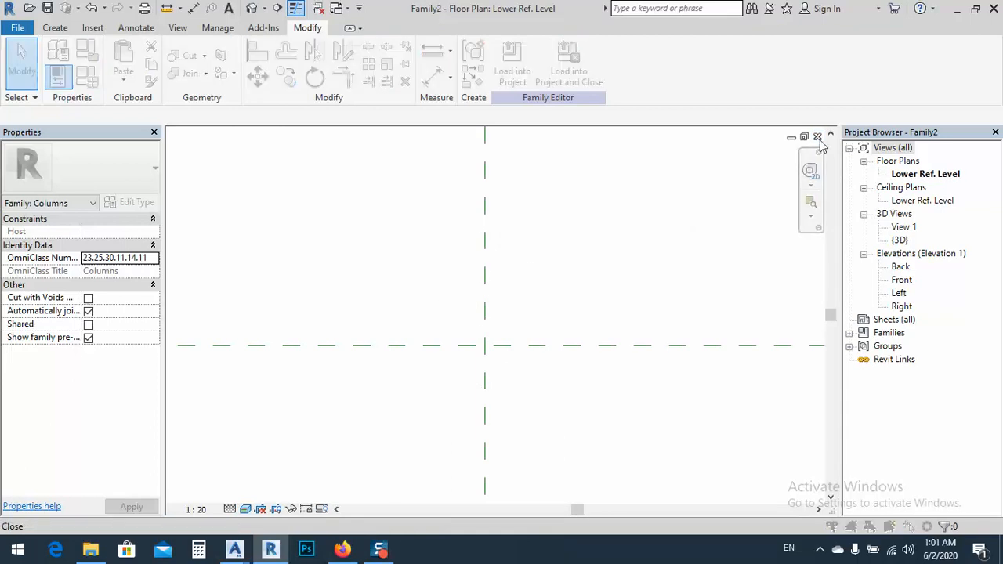
left_click(819, 138)
left_click(531, 275)
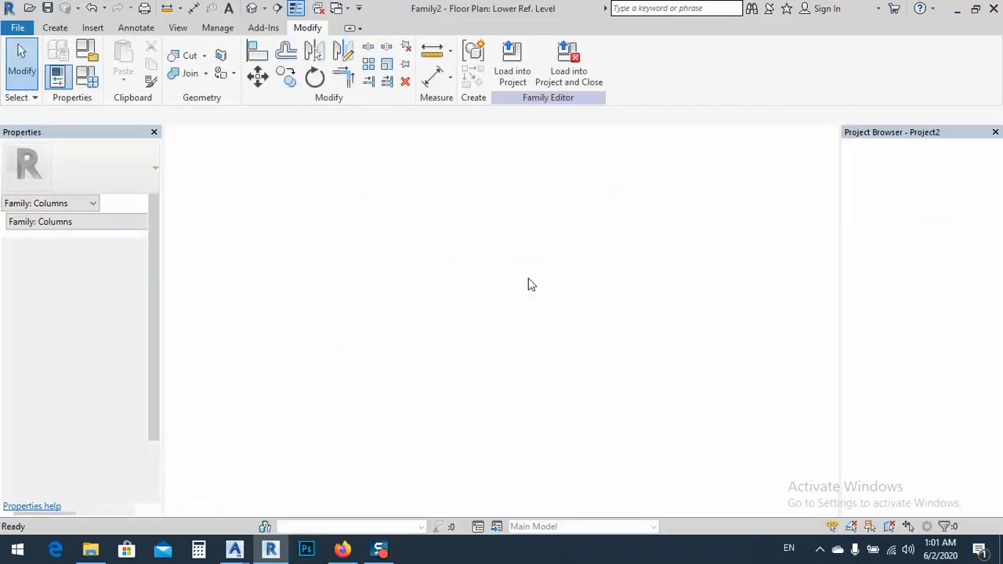